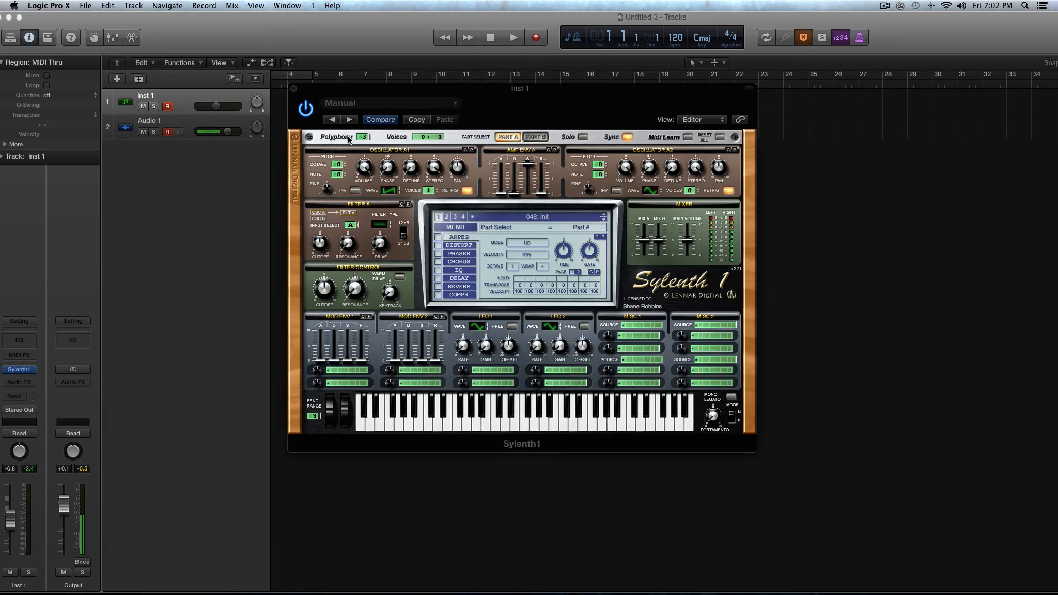
Set the synth's polyphony to 7.
{"action": "mouse_move", "coordinate": [363, 140]}
{"action": "left_click_drag", "start_coordinate": [364, 139], "coordinate": [361, 148]}
{"action": "mouse_move", "coordinate": [361, 138]}
{"action": "left_mouse_down"}
{"action": "mouse_move", "coordinate": [358, 107]}
{"action": "mouse_move", "coordinate": [368, 118]}
{"action": "left_mouse_up"}
{"action": "left_click_drag", "start_coordinate": [365, 138], "coordinate": [366, 119]}
{"action": "left_click_drag", "start_coordinate": [367, 137], "coordinate": [364, 182]}
Switch back and forth between Part A and Part B to compare their oscillator, envelope and filter sections.
{"action": "left_click", "coordinate": [508, 137]}
{"action": "left_click", "coordinate": [537, 138]}
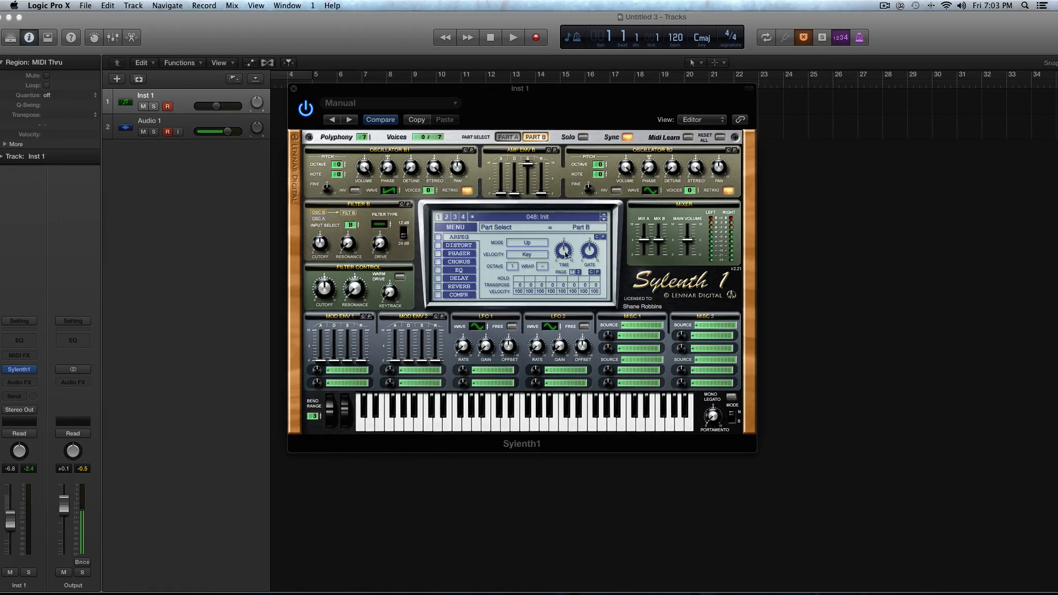
{"action": "left_click", "coordinate": [505, 138]}
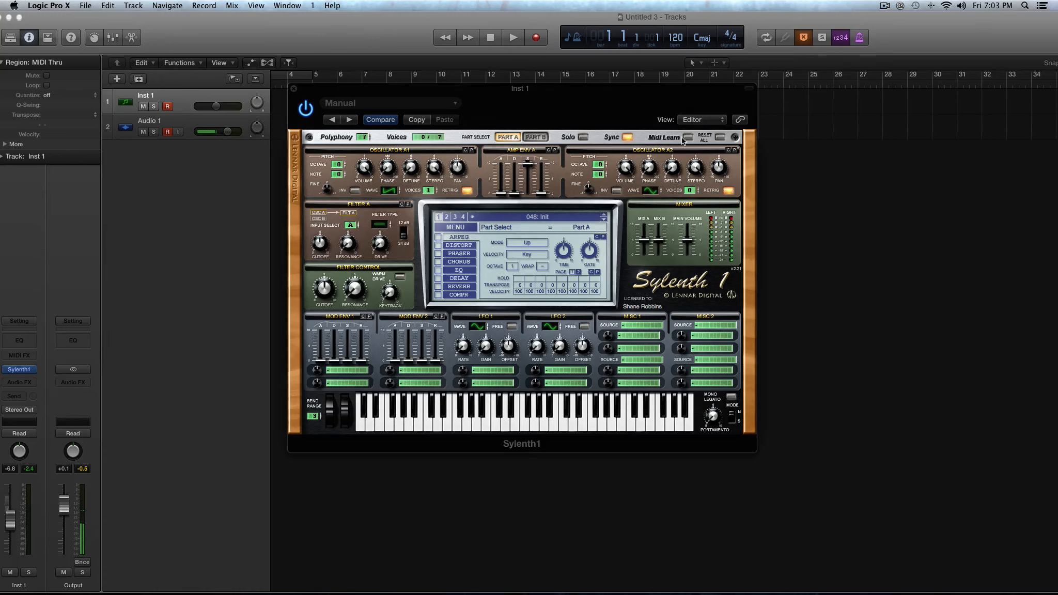
{"action": "left_click", "coordinate": [537, 138]}
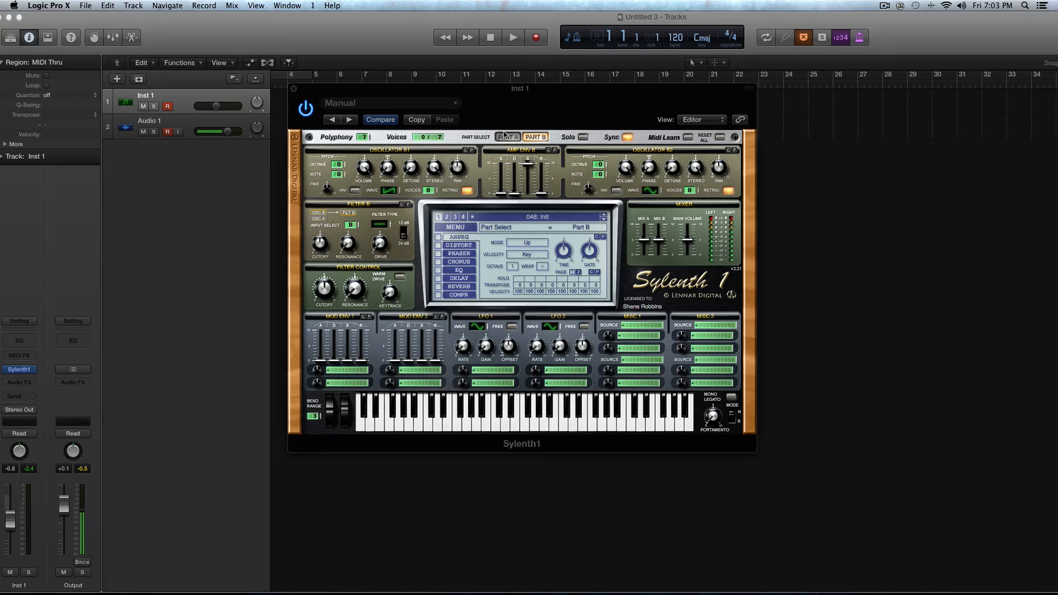
{"action": "left_click", "coordinate": [507, 137]}
{"action": "left_click", "coordinate": [534, 137]}
{"action": "left_click", "coordinate": [506, 138]}
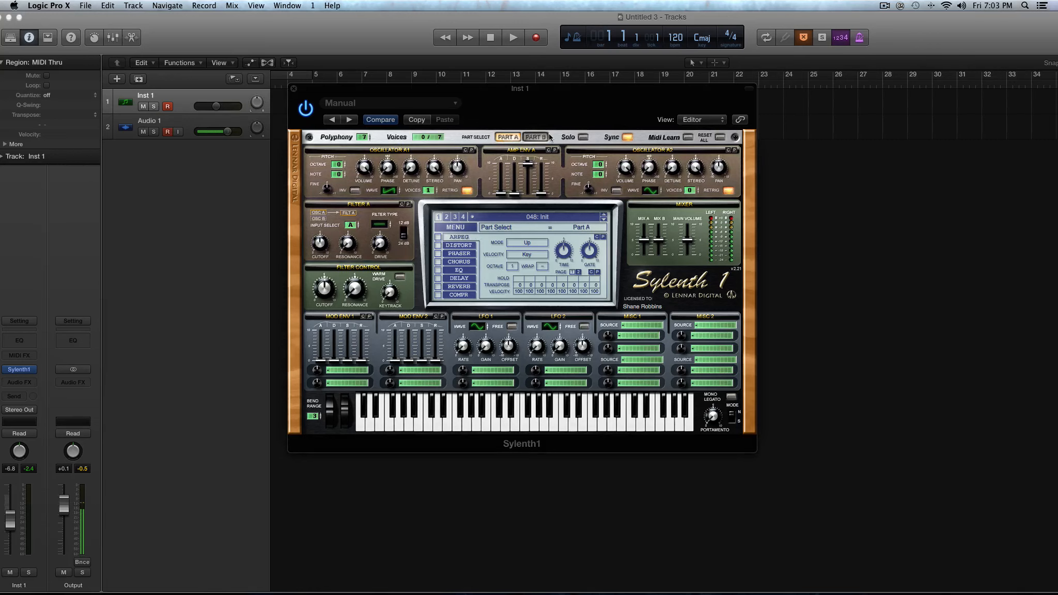
{"action": "left_click", "coordinate": [545, 137]}
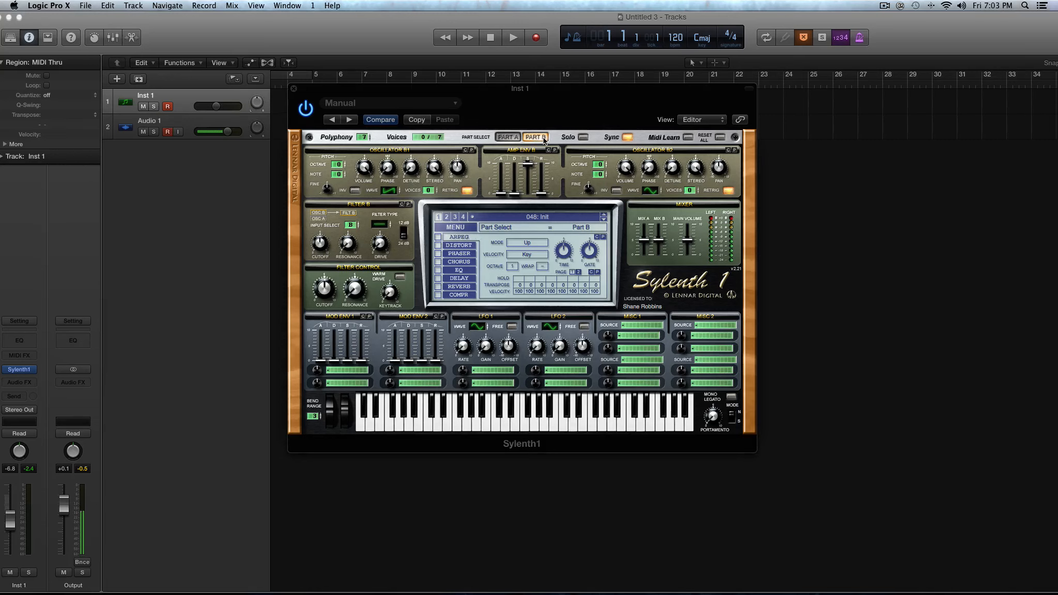
{"action": "left_click", "coordinate": [506, 138]}
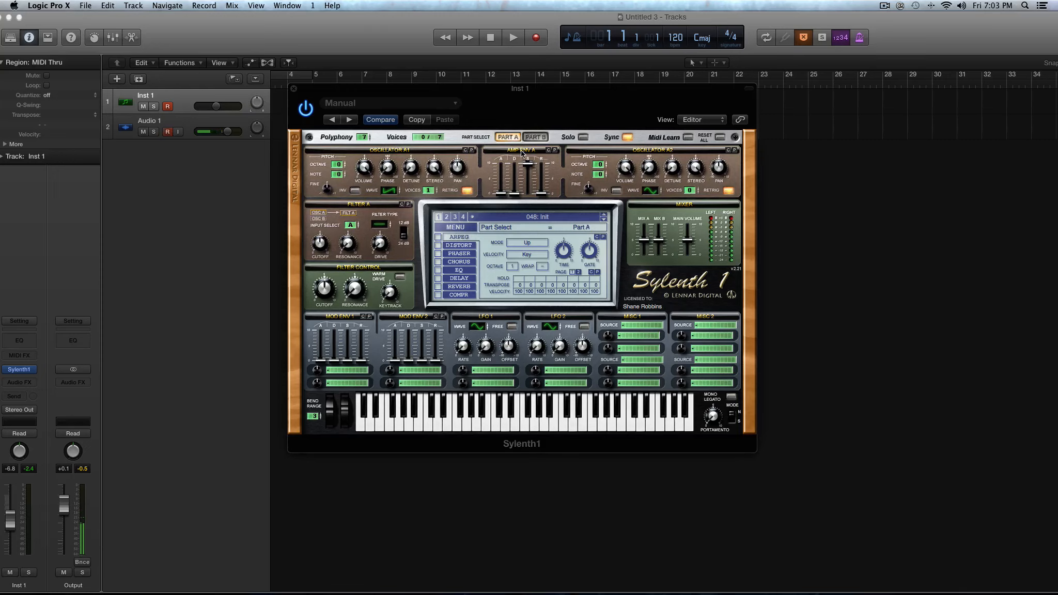
In Part B, set oscillator B1 to a sine waveform with 1 voice.
{"action": "left_click", "coordinate": [537, 138]}
{"action": "left_click", "coordinate": [400, 191]}
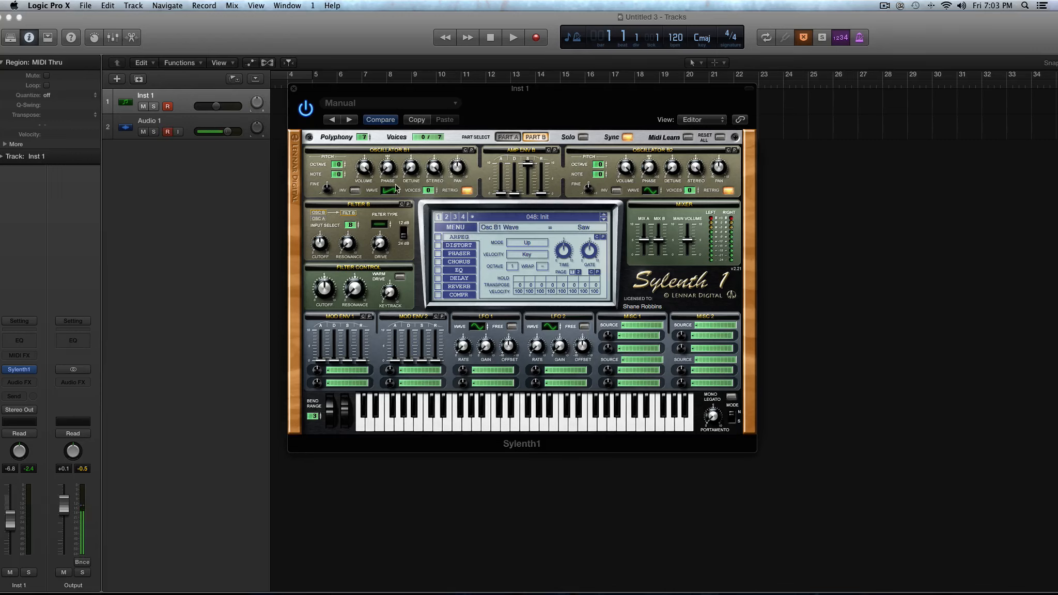
{"action": "left_click", "coordinate": [433, 190]}
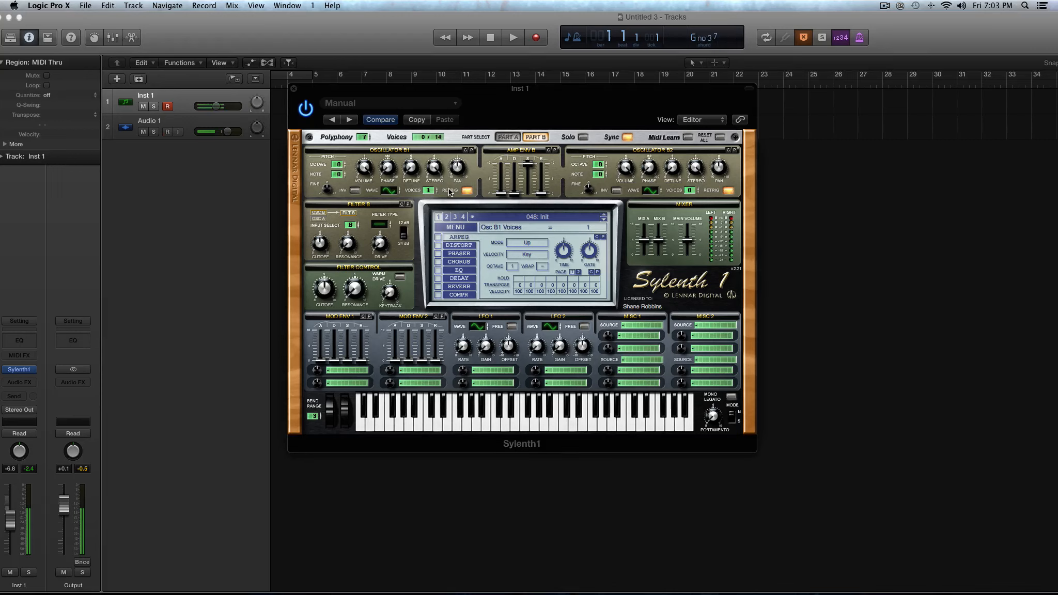
Solo Part A and then Part B to hear each separately, and turn solo off again.
{"action": "left_click", "coordinate": [533, 137]}
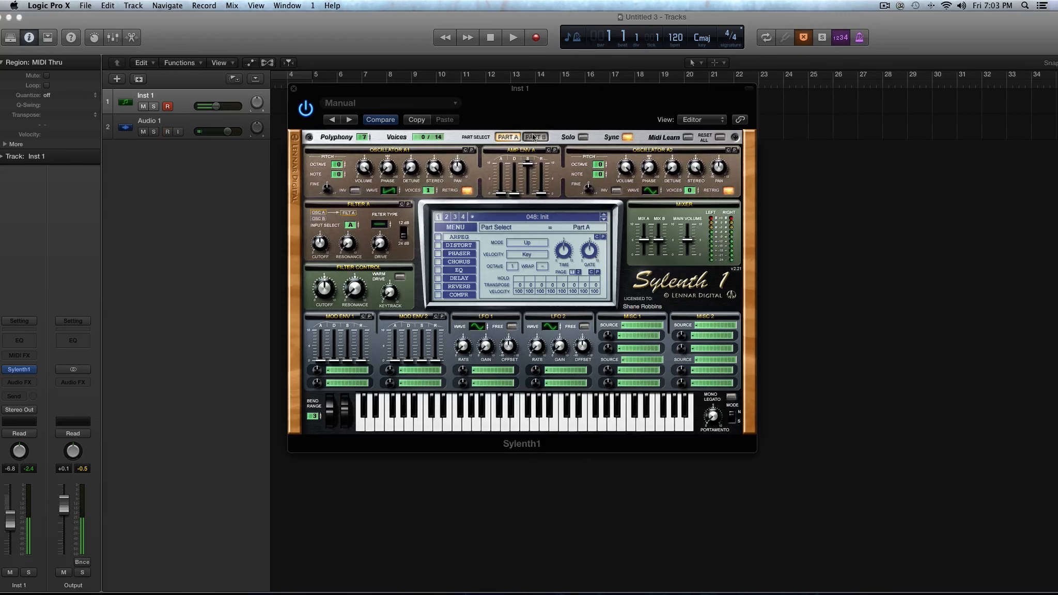
{"action": "left_click", "coordinate": [583, 137]}
{"action": "left_click", "coordinate": [538, 137]}
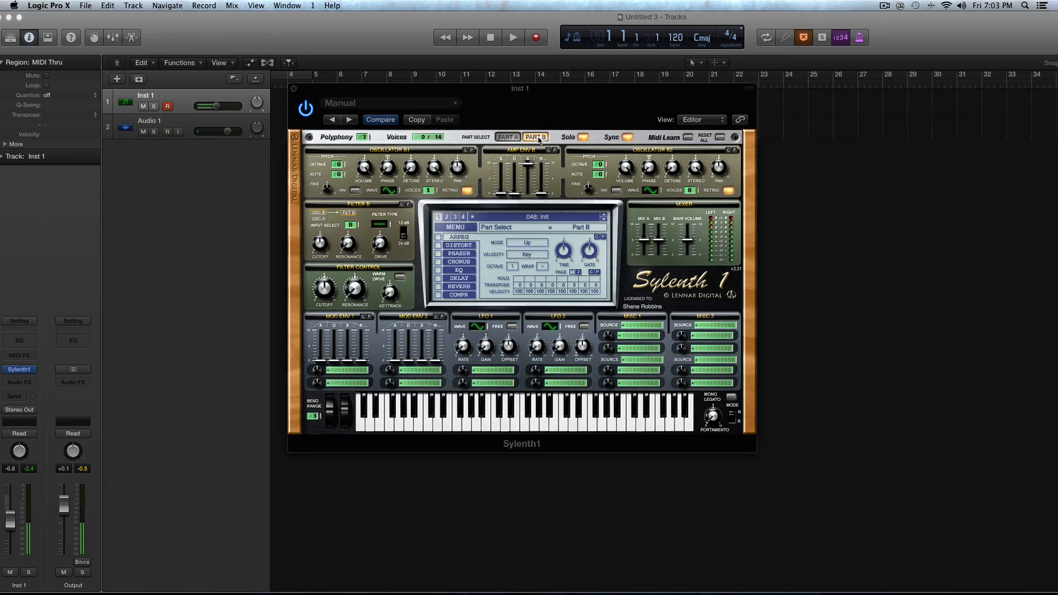
{"action": "left_click", "coordinate": [583, 138]}
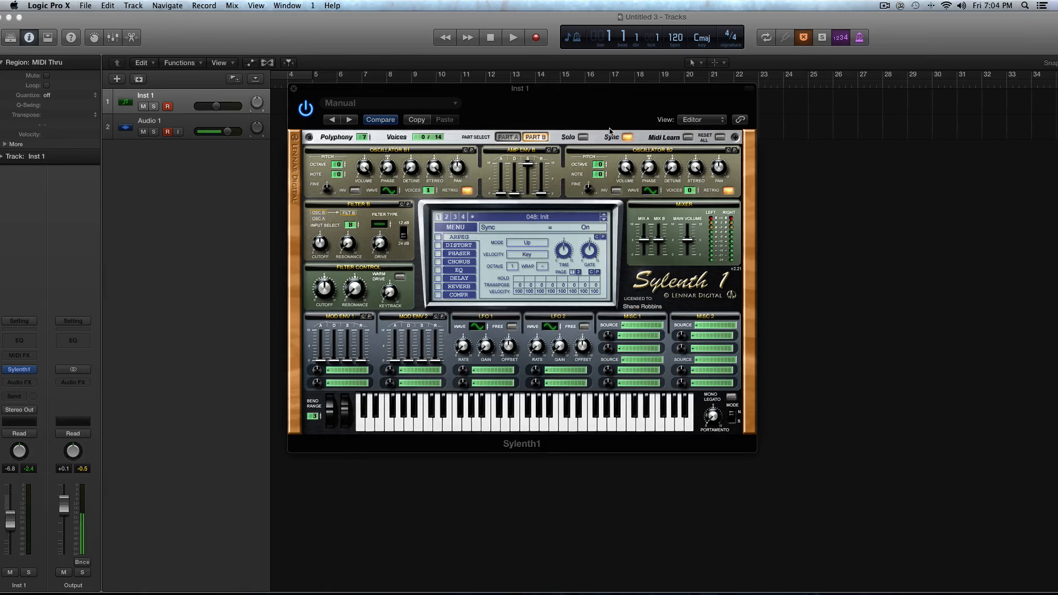
Toggle the synth's Sync off and back on, and set the project tempo to 128.
{"action": "left_click", "coordinate": [624, 138]}
{"action": "left_click", "coordinate": [624, 138]}
{"action": "left_click", "coordinate": [626, 138]}
{"action": "left_click", "coordinate": [626, 137]}
{"action": "left_click_drag", "start_coordinate": [688, 45], "coordinate": [680, 27]}
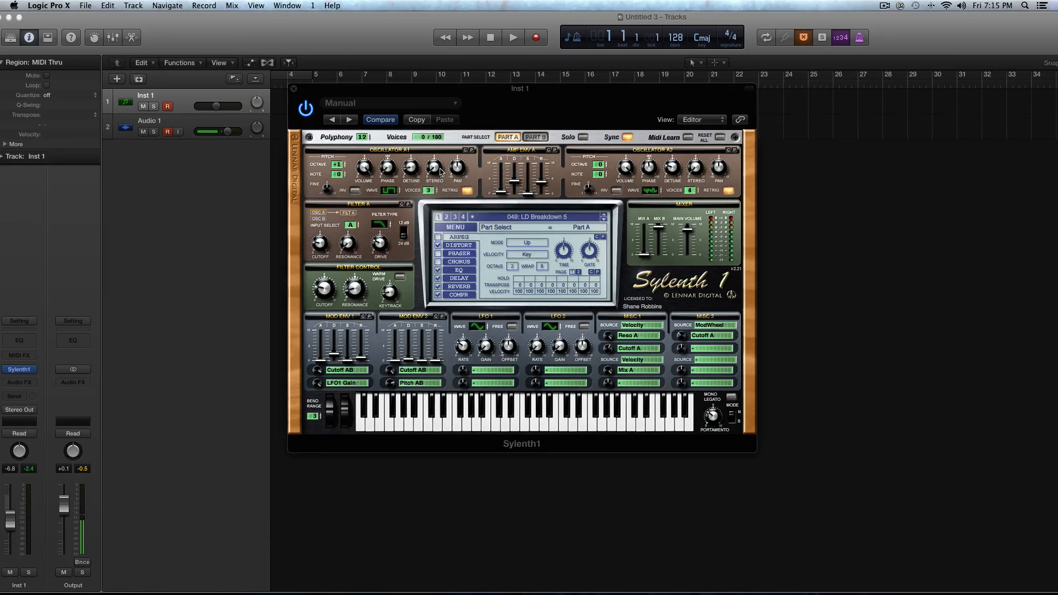
Initialize the LD Breakdown 5 preset and set Filter A's type to bypass.
{"action": "left_click_drag", "start_coordinate": [389, 191], "coordinate": [385, 240]}
{"action": "left_click", "coordinate": [466, 229]}
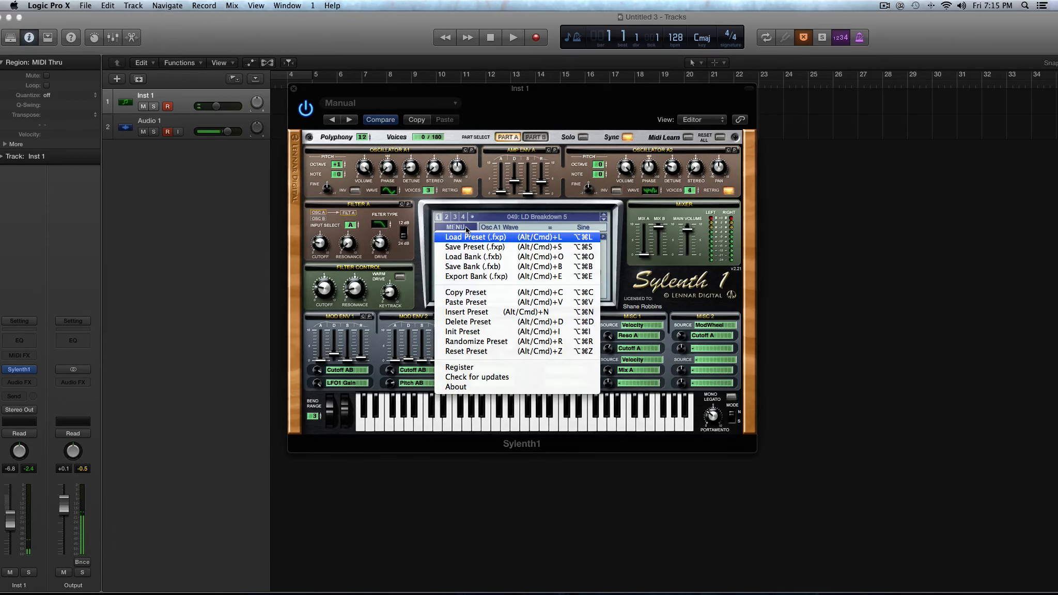
{"action": "left_click", "coordinate": [491, 331]}
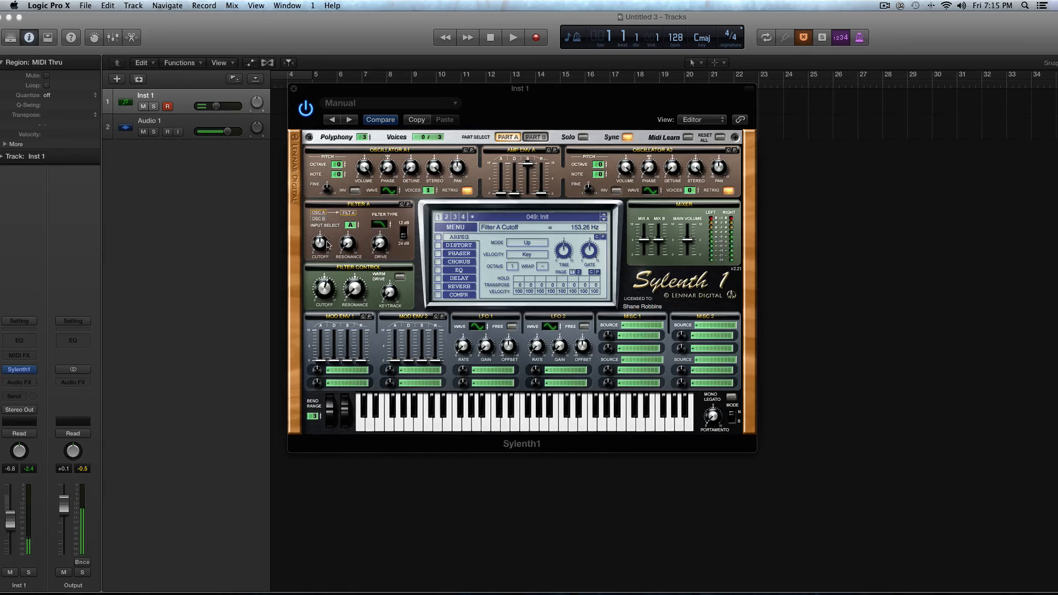
{"action": "left_click", "coordinate": [382, 225]}
Change oscillator A1's waveform to Triangle and then Pulse to audition them.
{"action": "mouse_move", "coordinate": [390, 193]}
{"action": "left_click_drag", "start_coordinate": [389, 191], "coordinate": [401, 312]}
{"action": "left_click_drag", "start_coordinate": [390, 189], "coordinate": [390, 184]}
{"action": "left_click", "coordinate": [391, 189]}
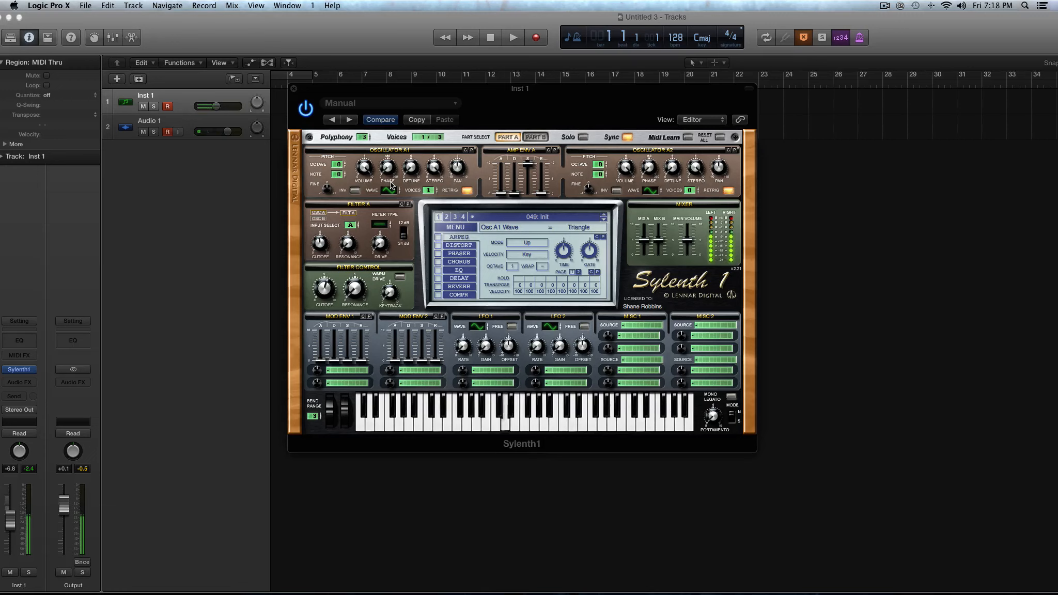
{"action": "left_click", "coordinate": [391, 183]}
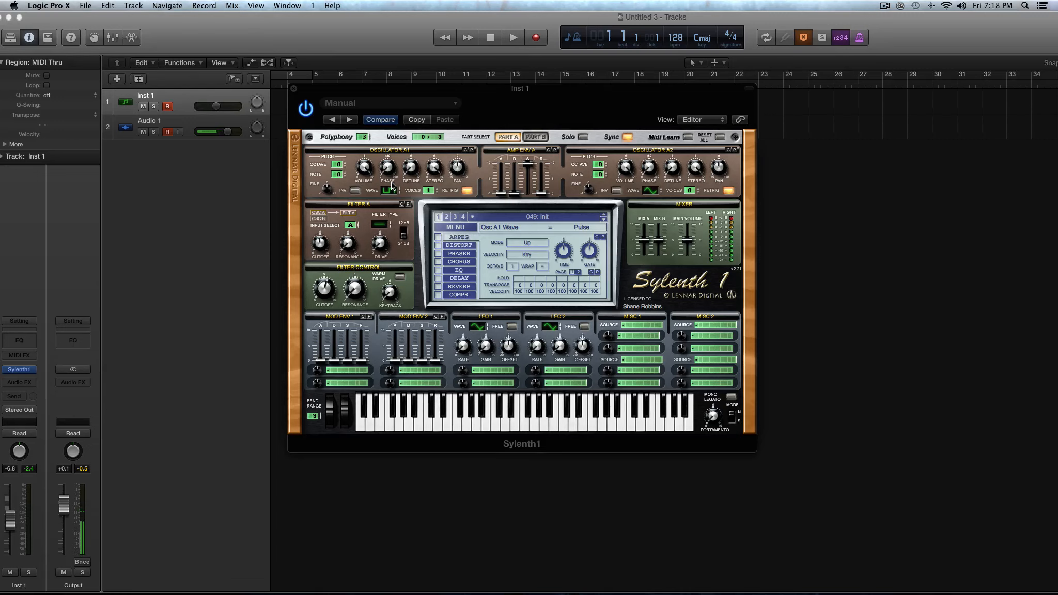
Audition oscillator A1's remaining waveforms after Pulse, ending on the noise waveform.
{"action": "left_click", "coordinate": [395, 187]}
{"action": "left_click", "coordinate": [395, 194]}
{"action": "left_click", "coordinate": [391, 190]}
{"action": "left_click_drag", "start_coordinate": [391, 186], "coordinate": [391, 191]}
{"action": "left_click_drag", "start_coordinate": [384, 189], "coordinate": [384, 193]}
{"action": "left_click_drag", "start_coordinate": [393, 192], "coordinate": [393, 189]}
{"action": "left_click", "coordinate": [399, 192]}
{"action": "left_click", "coordinate": [397, 186]}
{"action": "left_click", "coordinate": [395, 192]}
Switch to Part B and examine the waveform settings of its two oscillators.
{"action": "left_click", "coordinate": [508, 137]}
{"action": "left_click", "coordinate": [541, 138]}
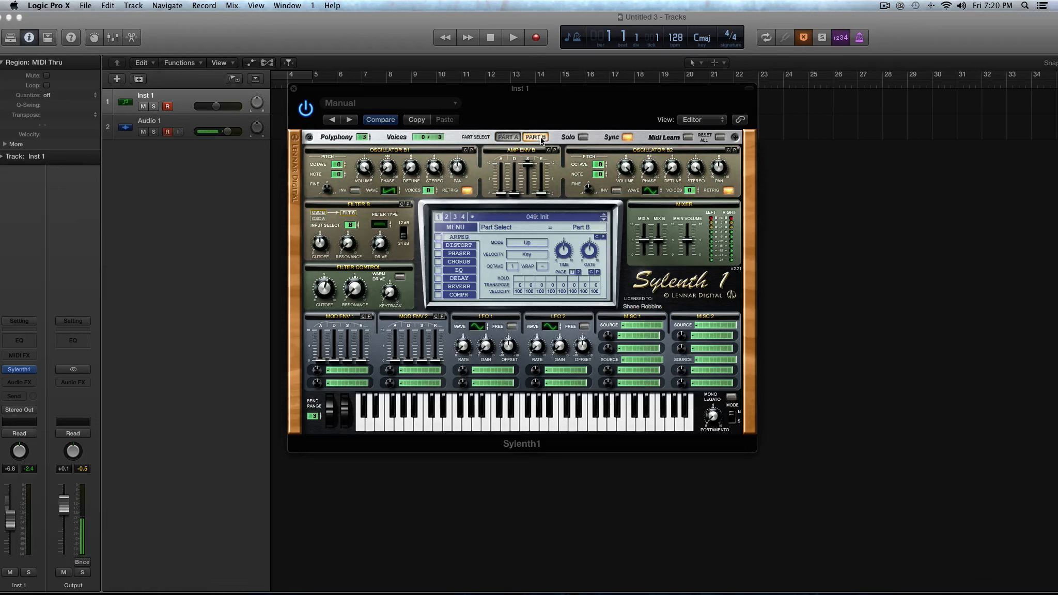
{"action": "left_click", "coordinate": [650, 191]}
Return to Part A and set oscillator A1's waveform to Sine with its octave at 0.
{"action": "left_click", "coordinate": [511, 138]}
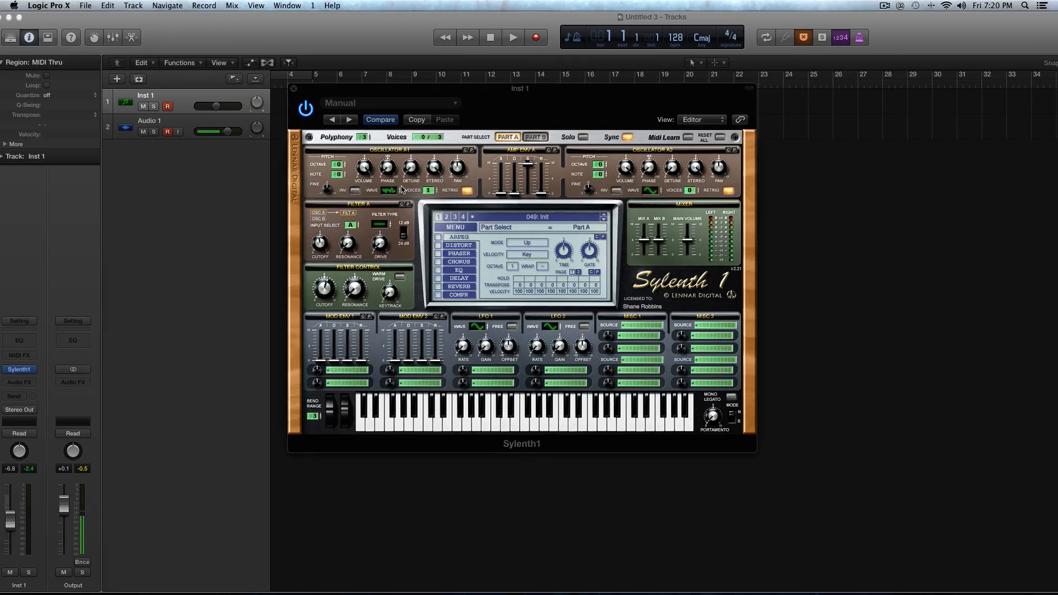
{"action": "left_click_drag", "start_coordinate": [395, 188], "coordinate": [396, 209]}
{"action": "left_click", "coordinate": [343, 165]}
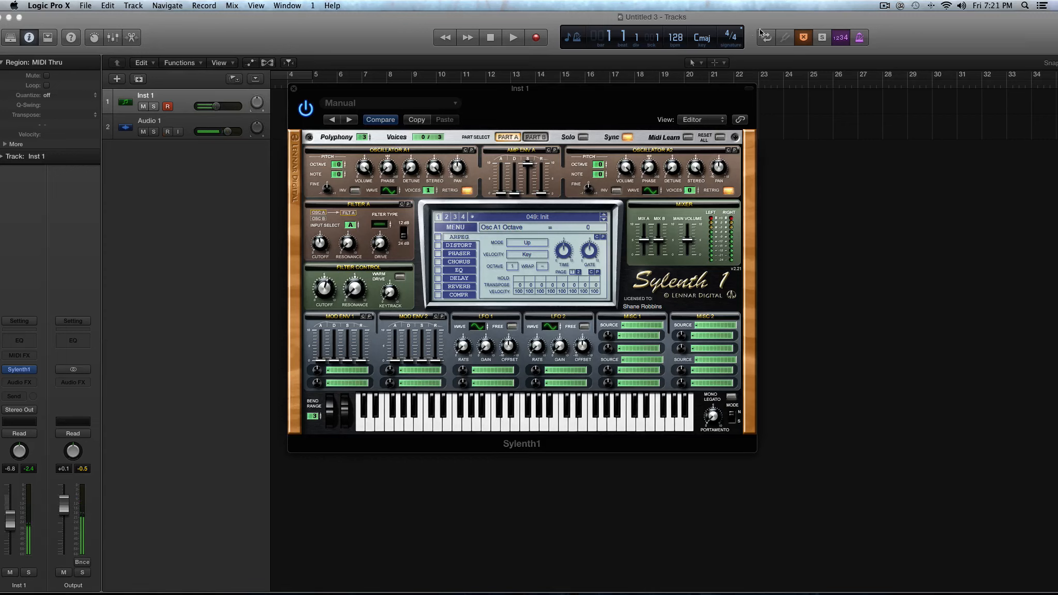
Switch the project's transport display to the custom mode that shows incoming MIDI notes.
{"action": "left_click", "coordinate": [575, 40]}
{"action": "left_click", "coordinate": [597, 105]}
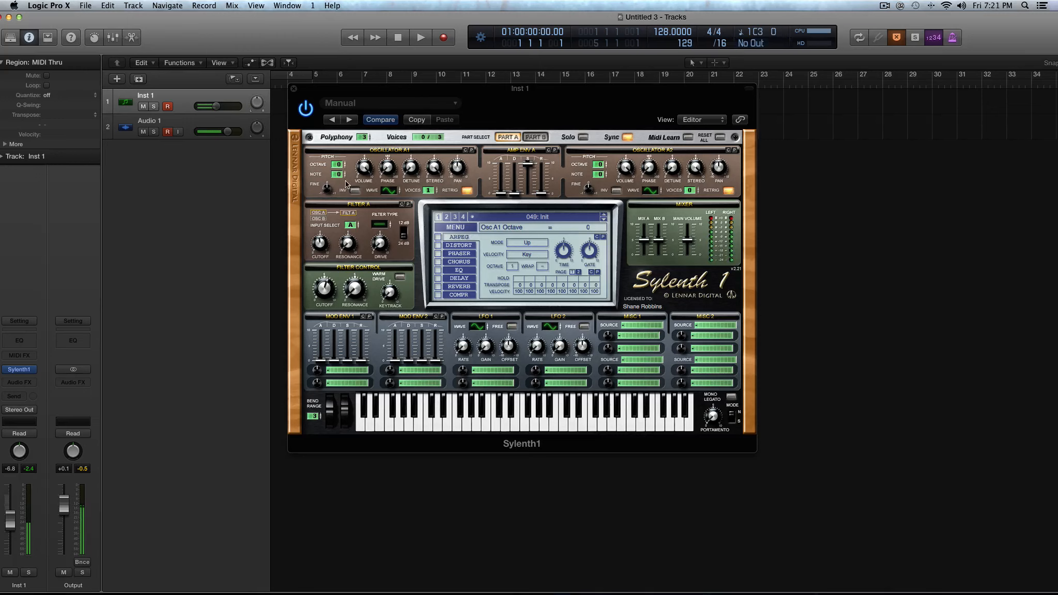
Raise oscillator A1's octave to 1, try other octave shifts, and return it to 0.
{"action": "left_click", "coordinate": [344, 163]}
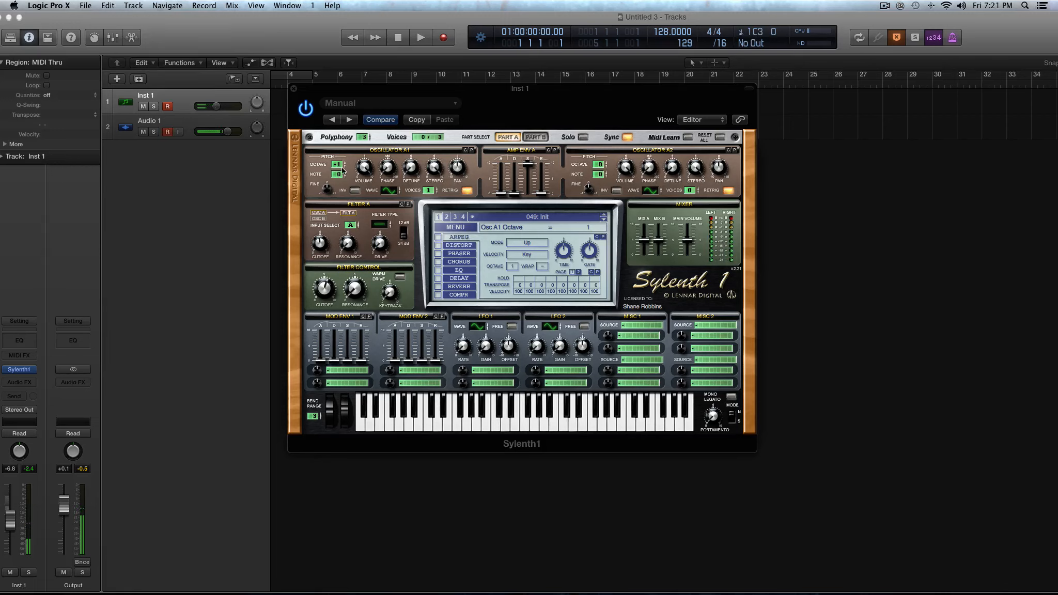
{"action": "left_click_drag", "start_coordinate": [340, 165], "coordinate": [339, 173]}
{"action": "left_click", "coordinate": [344, 166]}
{"action": "left_click", "coordinate": [344, 162]}
Raise oscillator A1's note setting in semitone steps, starting with 1.
{"action": "left_click_drag", "start_coordinate": [342, 175], "coordinate": [343, 177]}
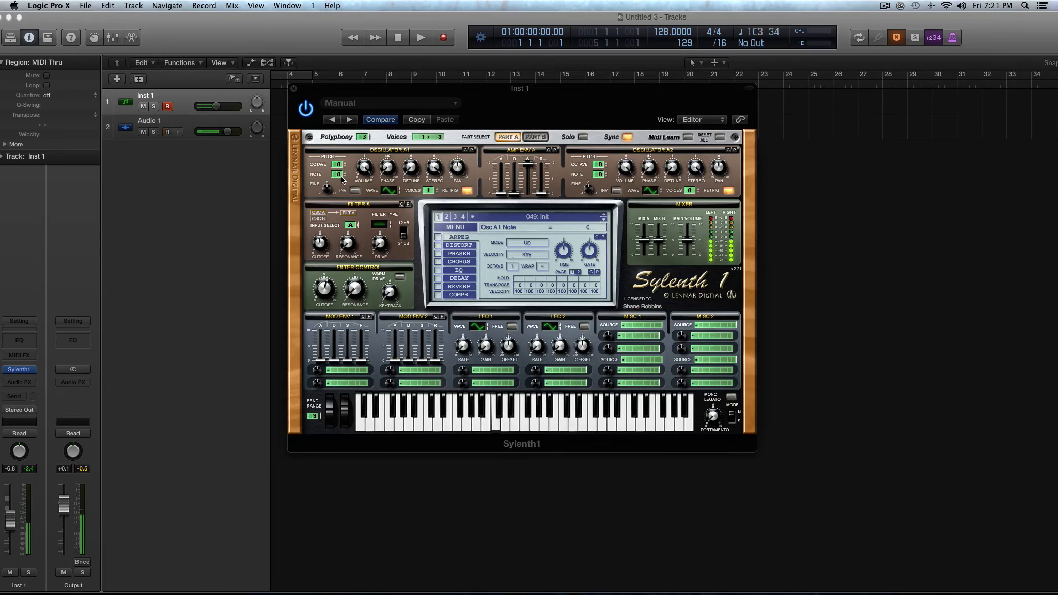
{"action": "left_click_drag", "start_coordinate": [340, 177], "coordinate": [341, 174]}
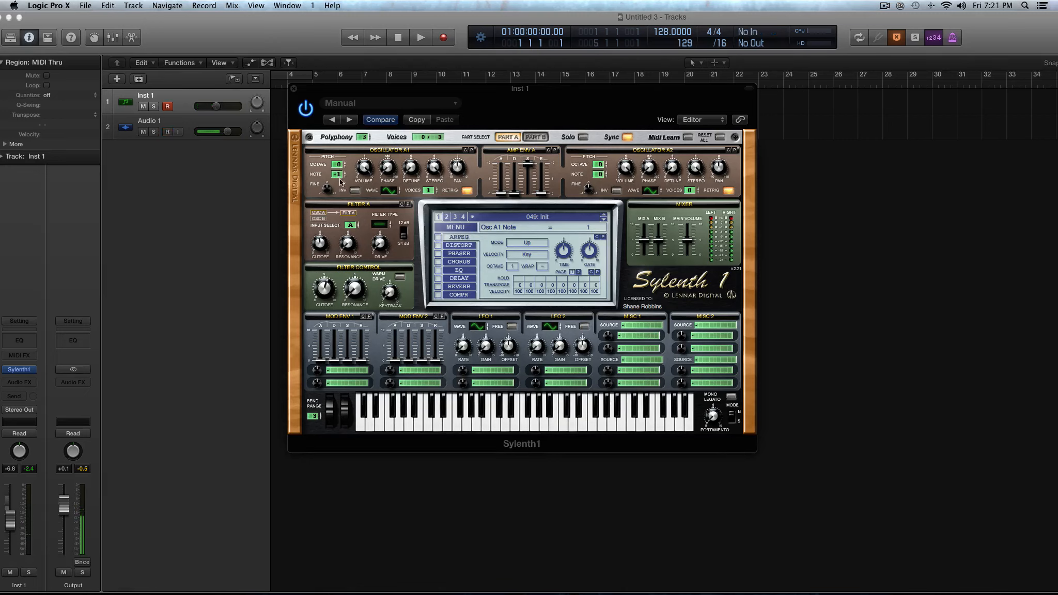
{"action": "left_click_drag", "start_coordinate": [340, 176], "coordinate": [344, 168]}
Layer oscillator A2, with 1 voice and adjusted volume, against oscillator A1 tuned to note 3.
{"action": "left_click", "coordinate": [698, 189]}
{"action": "left_click_drag", "start_coordinate": [338, 174], "coordinate": [339, 187]}
{"action": "left_click_drag", "start_coordinate": [338, 193], "coordinate": [345, 165]}
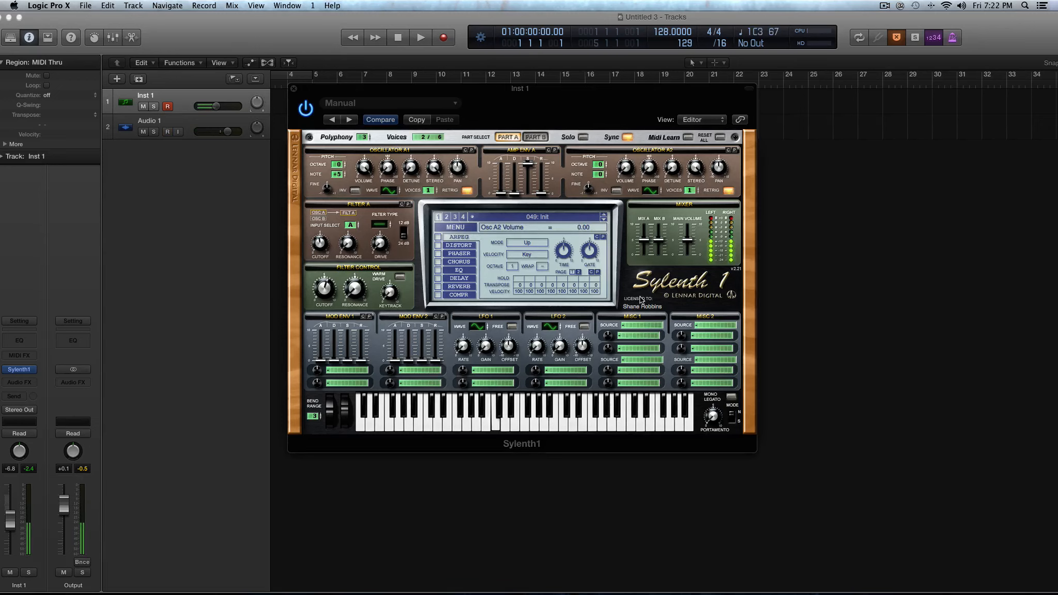
{"action": "left_click_drag", "start_coordinate": [634, 183], "coordinate": [634, 181]}
Raise oscillator A1's note to 7, reset it to 0, and set oscillator A2's voices to 0.
{"action": "left_click_drag", "start_coordinate": [338, 176], "coordinate": [339, 167]}
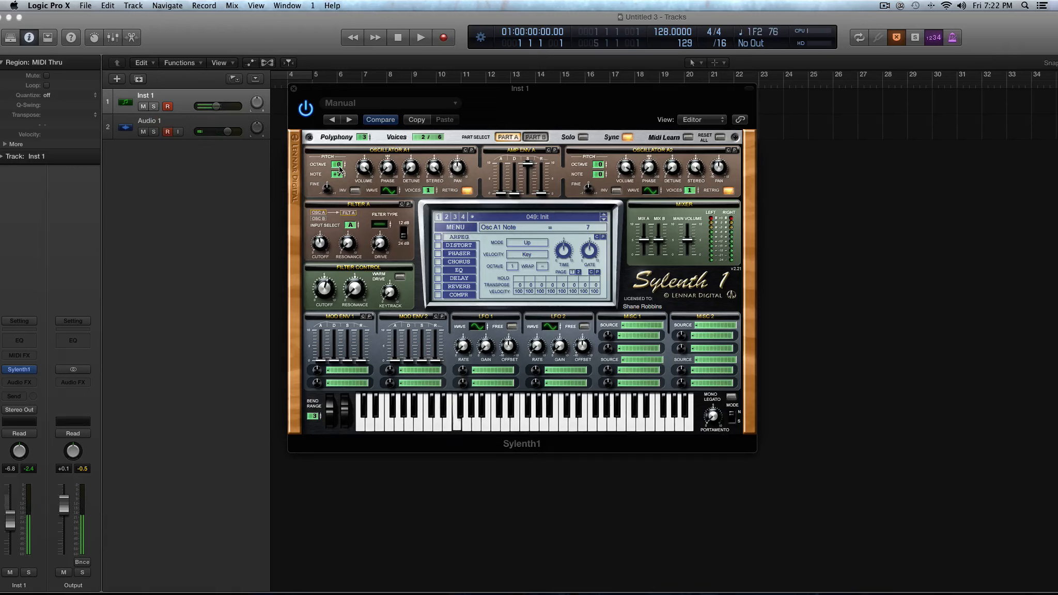
{"action": "left_click_drag", "start_coordinate": [339, 171], "coordinate": [341, 195]}
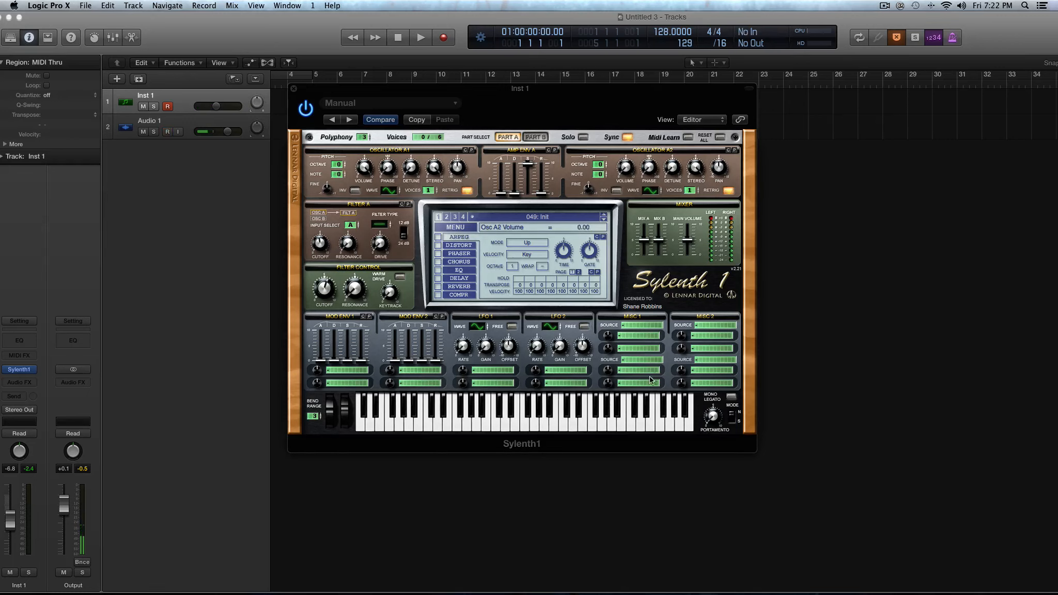
{"action": "left_click", "coordinate": [624, 167]}
Raise oscillator A1's fine pitch through 0.14 to 0.74, and bring it back to about 0.
{"action": "left_click_drag", "start_coordinate": [328, 188], "coordinate": [329, 171]}
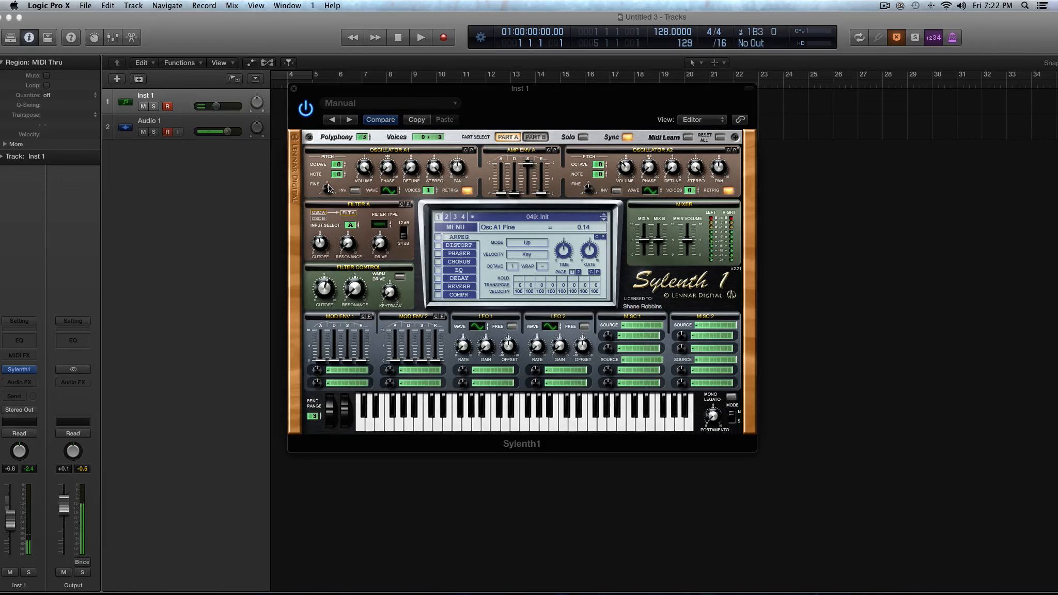
{"action": "left_click_drag", "start_coordinate": [327, 181], "coordinate": [329, 152]}
{"action": "mouse_move", "coordinate": [331, 190]}
{"action": "left_mouse_down"}
{"action": "mouse_move", "coordinate": [348, 255]}
{"action": "mouse_move", "coordinate": [345, 206]}
{"action": "left_mouse_up"}
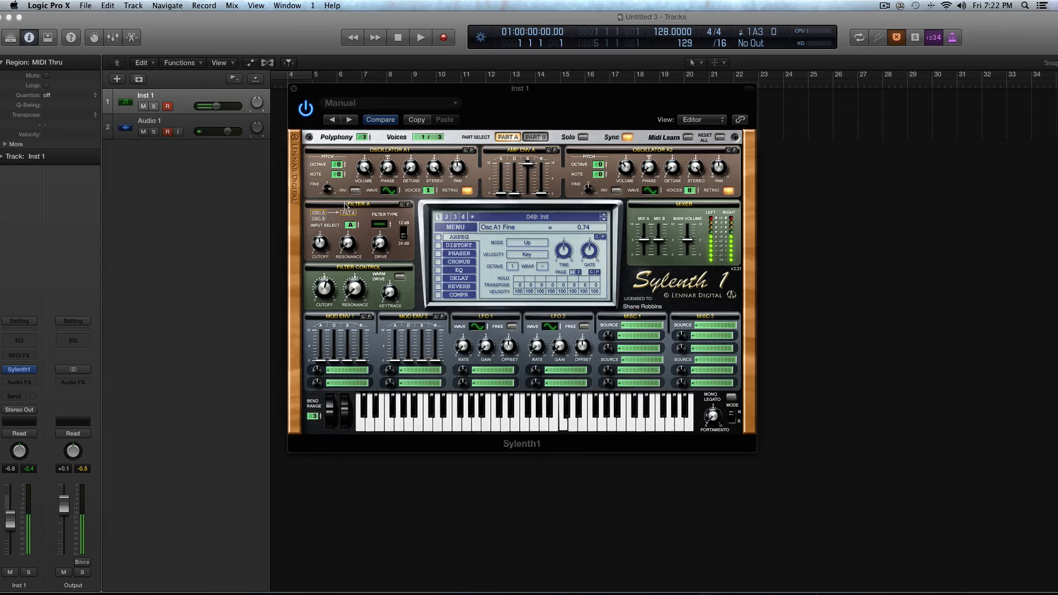
{"action": "left_click_drag", "start_coordinate": [339, 192], "coordinate": [340, 249]}
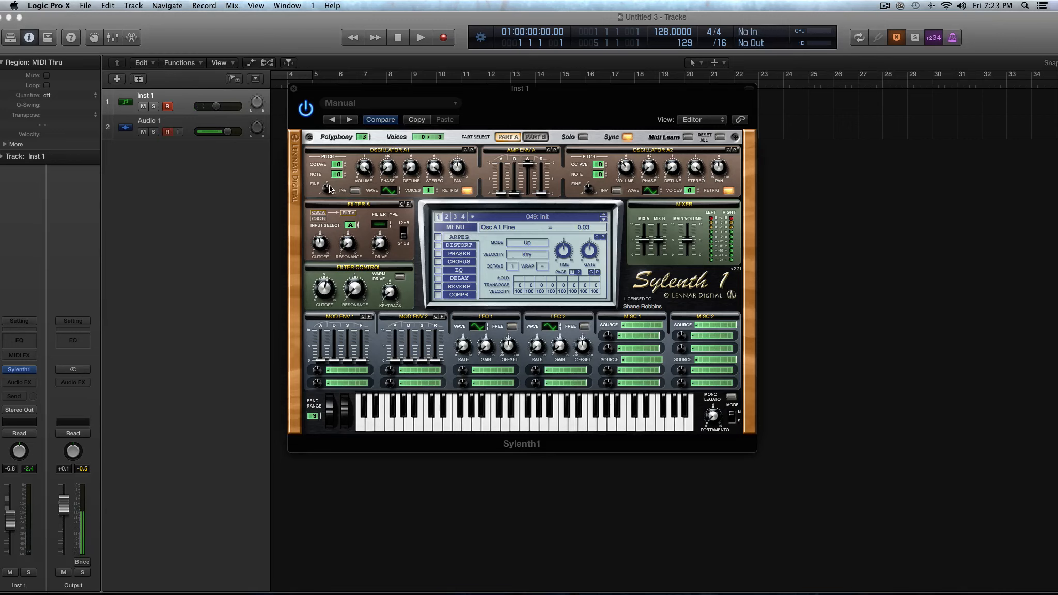
{"action": "left_click_drag", "start_coordinate": [330, 189], "coordinate": [330, 194]}
Adjust oscillator A1's volume and toggle its retrigger off and back on.
{"action": "mouse_move", "coordinate": [368, 173]}
{"action": "left_mouse_down"}
{"action": "mouse_move", "coordinate": [387, 294]}
{"action": "mouse_move", "coordinate": [357, 158]}
{"action": "left_mouse_up"}
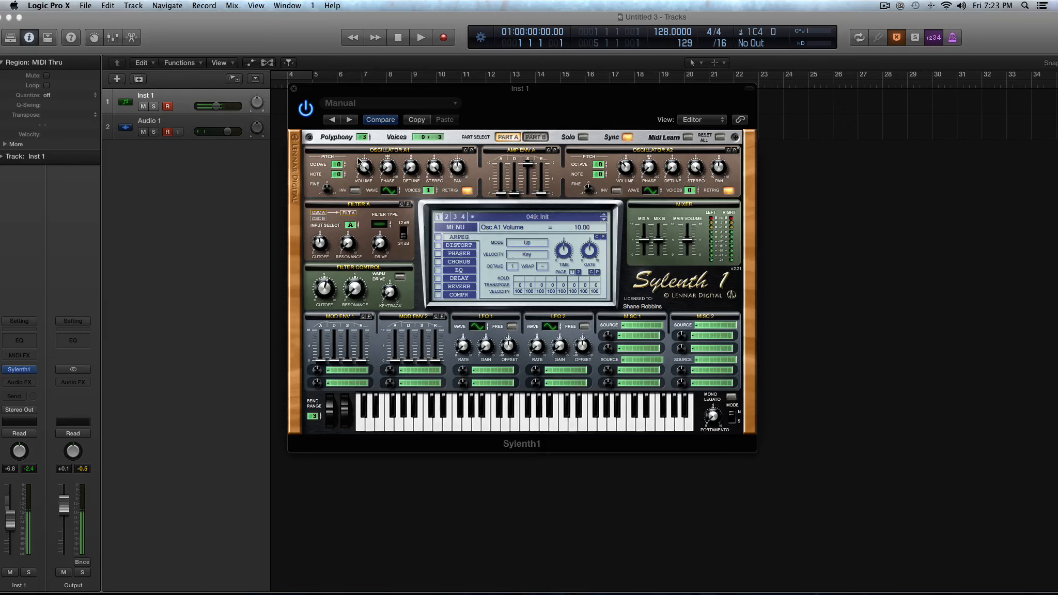
{"action": "left_click", "coordinate": [391, 165]}
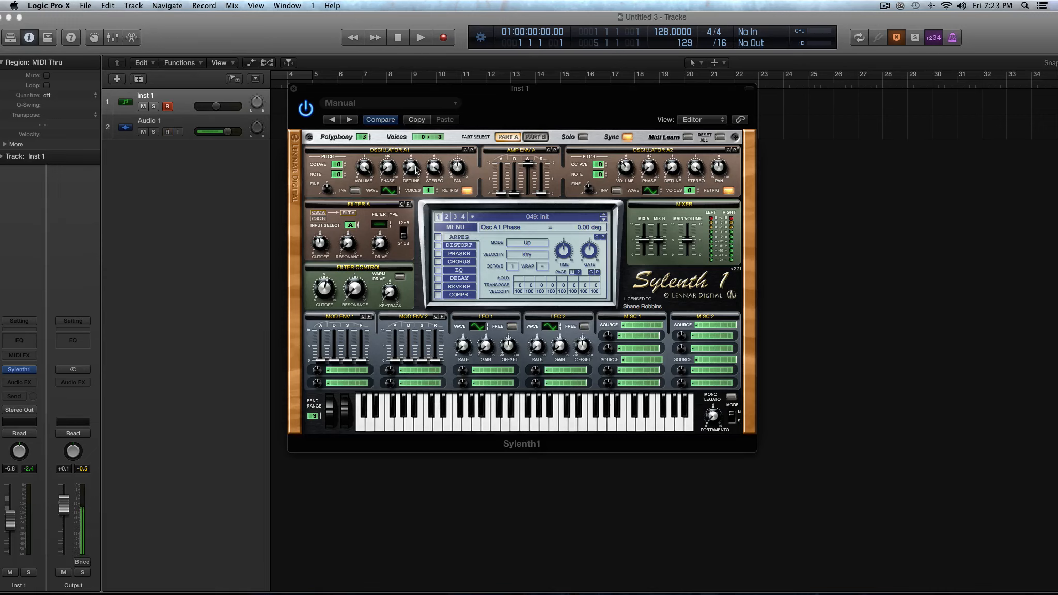
{"action": "left_click", "coordinate": [463, 190]}
{"action": "left_click", "coordinate": [463, 189]}
Set oscillator A1's waveform to Saw and sweep its phase to 360 deg and back to 0.
{"action": "left_click_drag", "start_coordinate": [387, 170], "coordinate": [374, 39]}
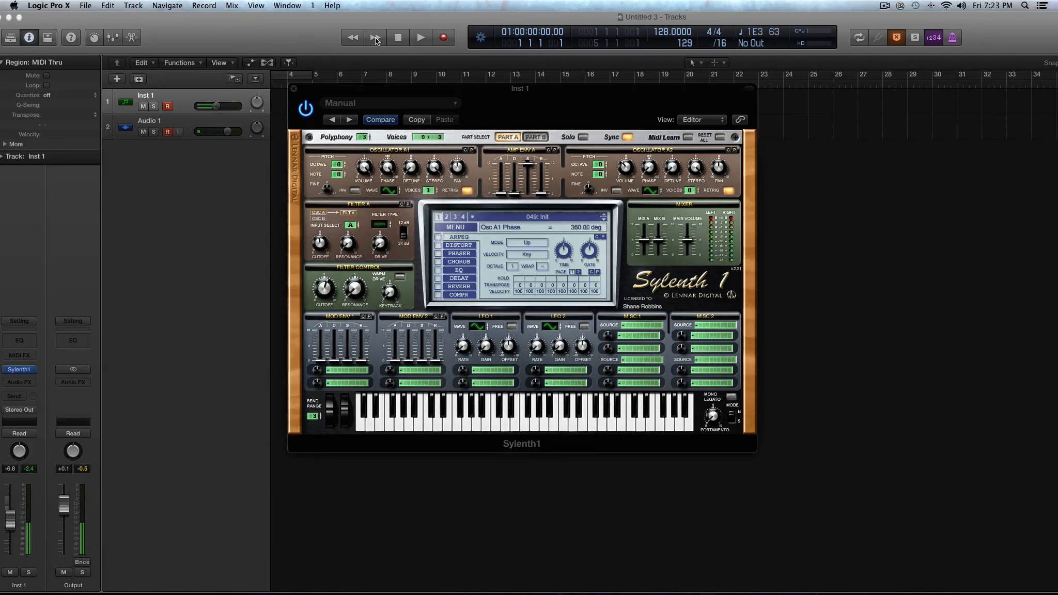
{"action": "left_click", "coordinate": [390, 191]}
{"action": "left_click_drag", "start_coordinate": [388, 171], "coordinate": [384, 44]}
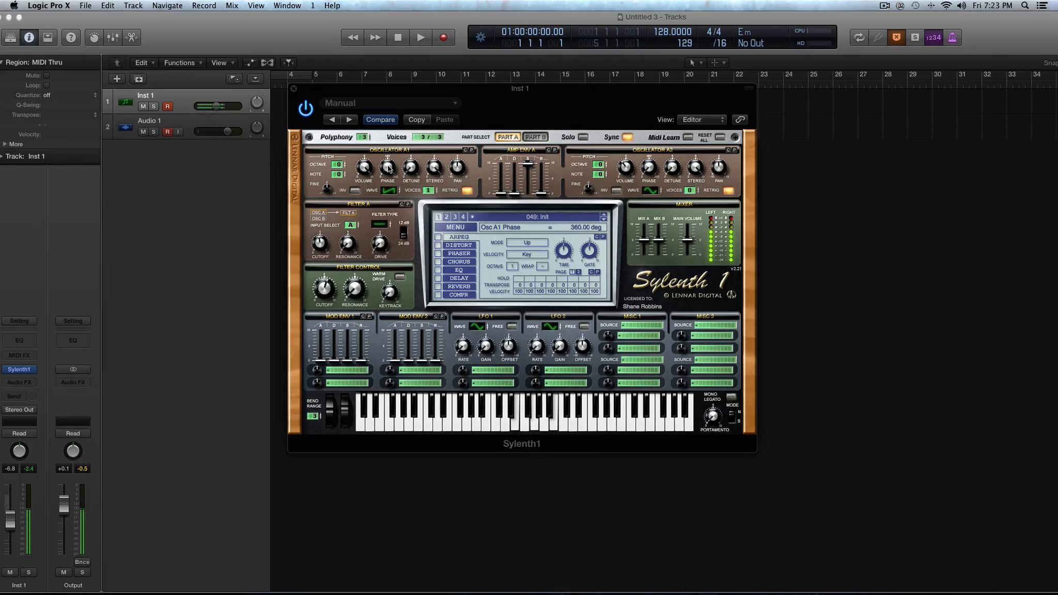
{"action": "left_click_drag", "start_coordinate": [387, 166], "coordinate": [449, 363]}
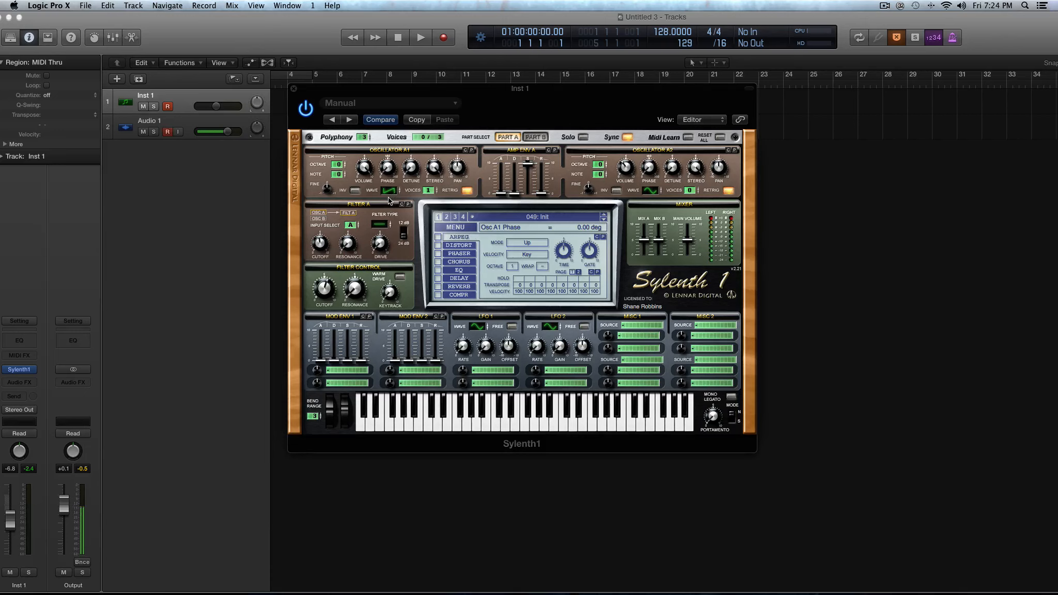
Raise oscillator A1's phase to about 188.57 deg and lower it again.
{"action": "left_click_drag", "start_coordinate": [388, 169], "coordinate": [386, 133]}
{"action": "left_click_drag", "start_coordinate": [380, 162], "coordinate": [389, 150]}
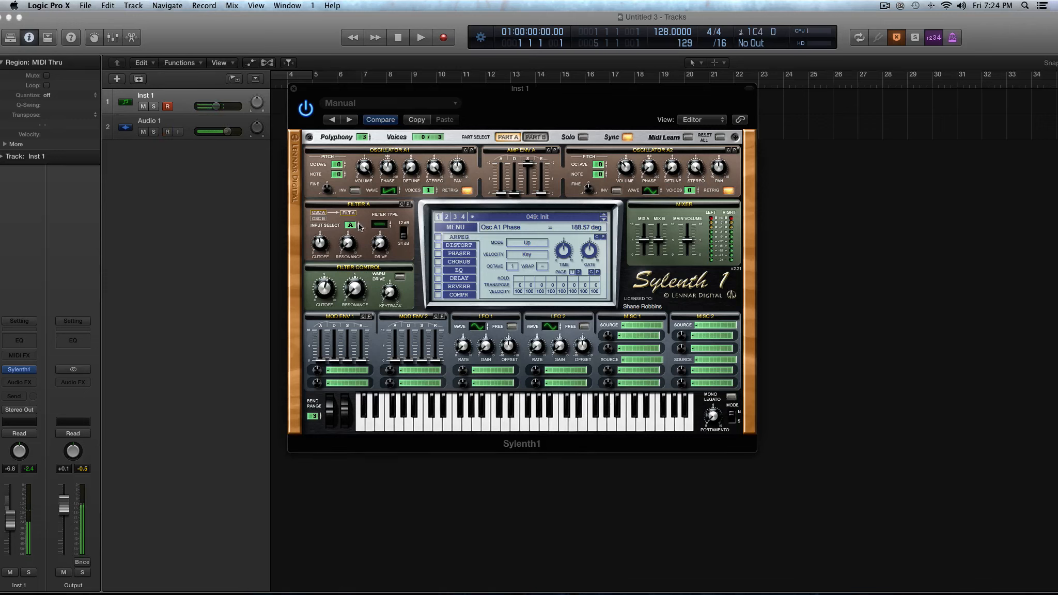
{"action": "left_click_drag", "start_coordinate": [385, 171], "coordinate": [383, 237]}
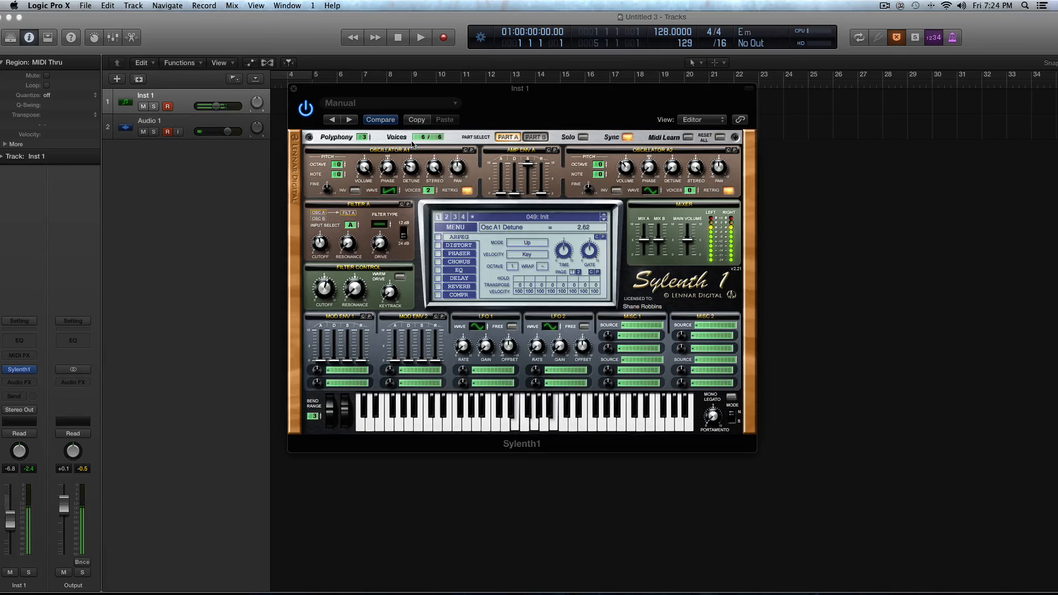
Set oscillator A1's detune to 3.10 and its voices to 1.
{"action": "left_click_drag", "start_coordinate": [411, 144], "coordinate": [412, 141]}
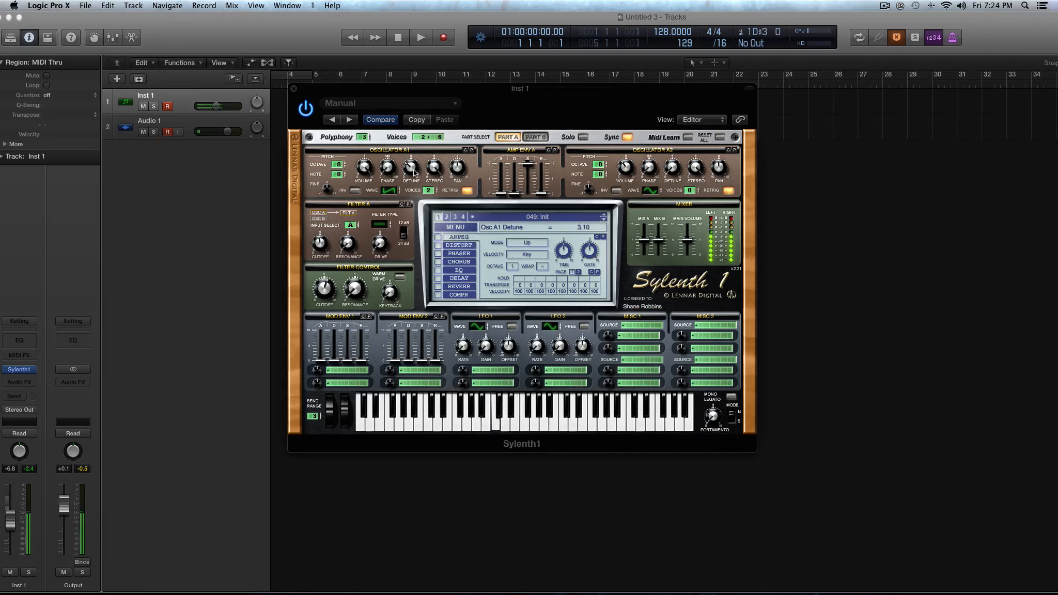
{"action": "mouse_move", "coordinate": [429, 191]}
{"action": "left_mouse_down"}
{"action": "mouse_move", "coordinate": [431, 178]}
{"action": "mouse_move", "coordinate": [412, 173]}
{"action": "mouse_move", "coordinate": [428, 207]}
{"action": "left_mouse_up"}
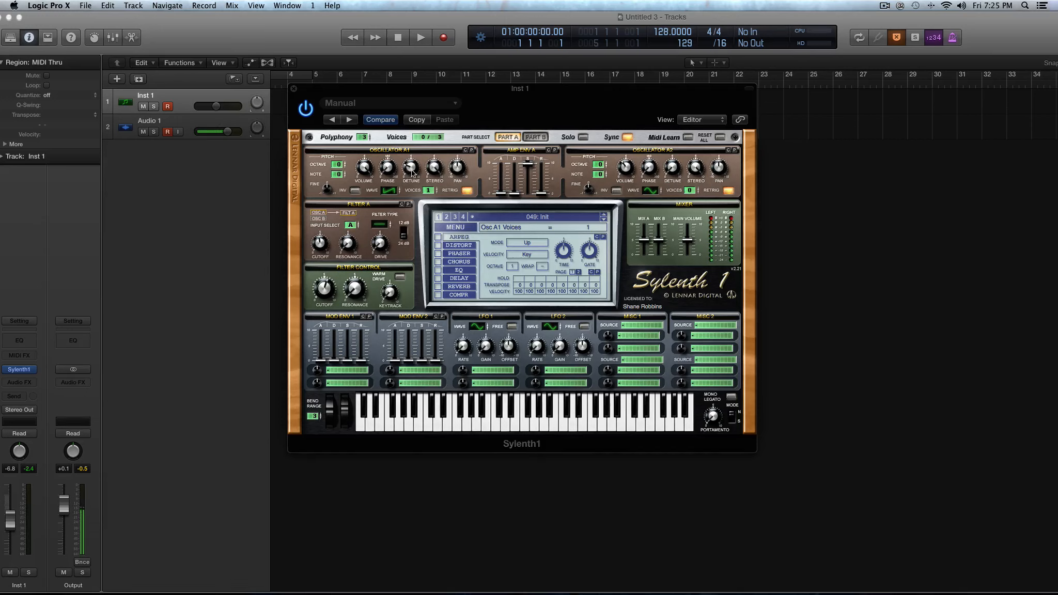
Set oscillator A1's voices to 2, adjust its stereo amount, and raise its voices to 5.
{"action": "left_click", "coordinate": [411, 170]}
{"action": "left_click", "coordinate": [437, 189]}
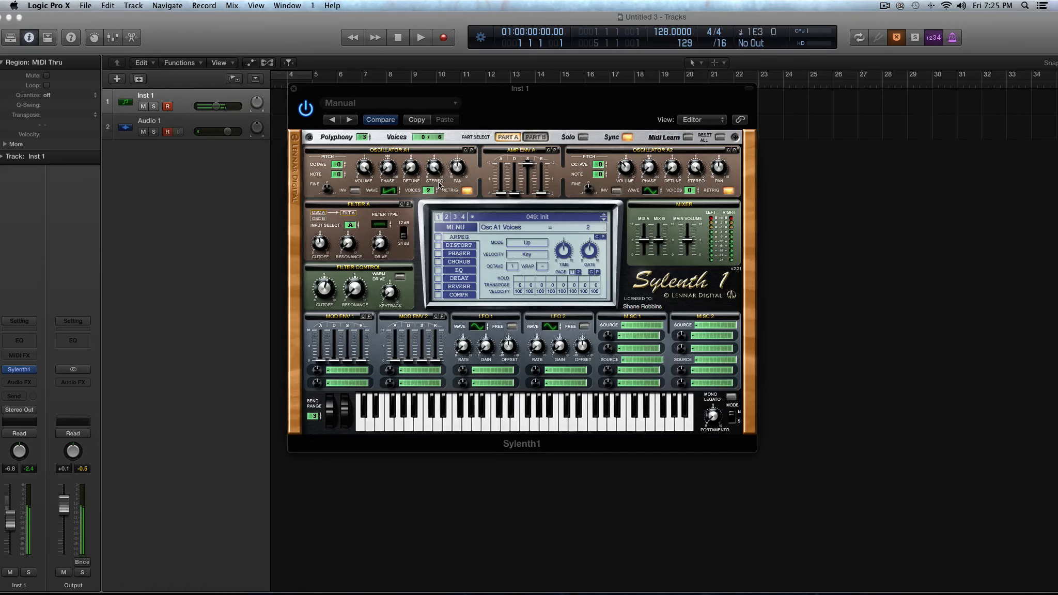
{"action": "left_click_drag", "start_coordinate": [435, 171], "coordinate": [432, 124]}
{"action": "left_click_drag", "start_coordinate": [431, 193], "coordinate": [431, 175]}
Insert a MultiMeter on the Inst 1 channel and move the Sylenth1 window beside the meter.
{"action": "left_click", "coordinate": [19, 382]}
{"action": "mouse_move", "coordinate": [53, 450]}
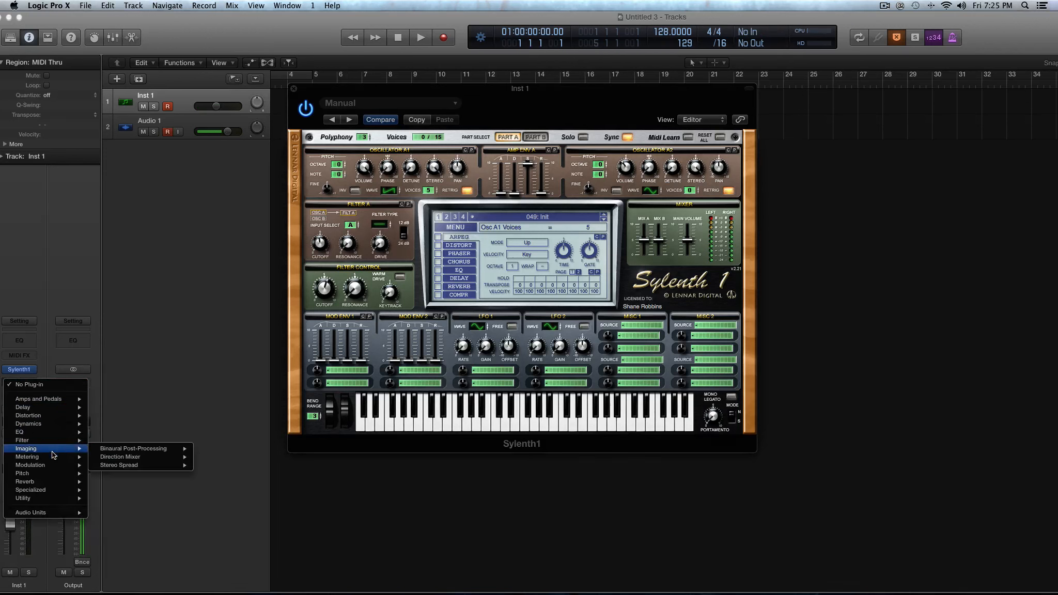
{"action": "left_click", "coordinate": [189, 482]}
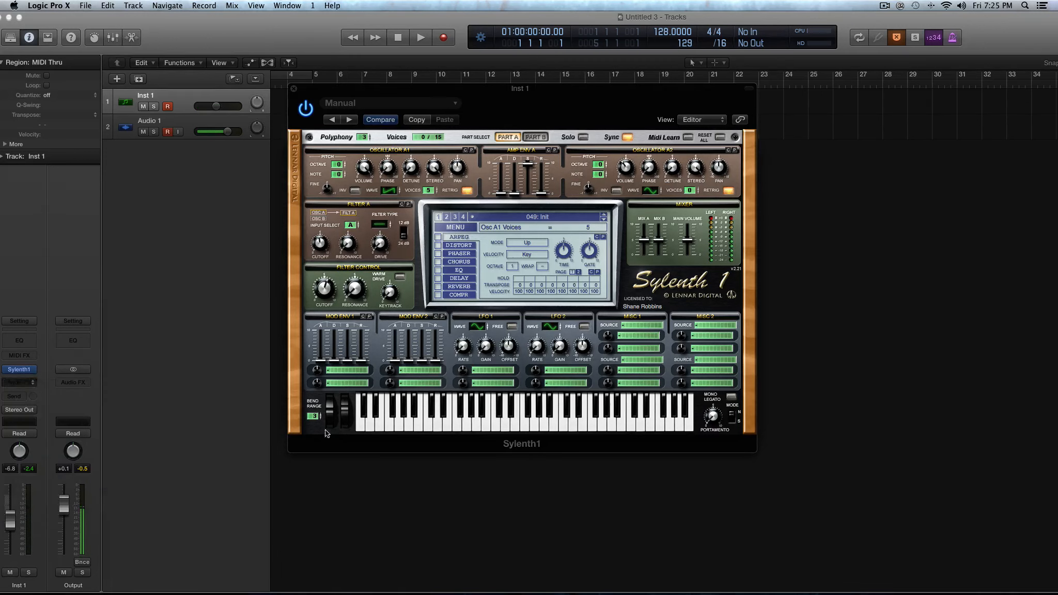
{"action": "left_click", "coordinate": [78, 168]}
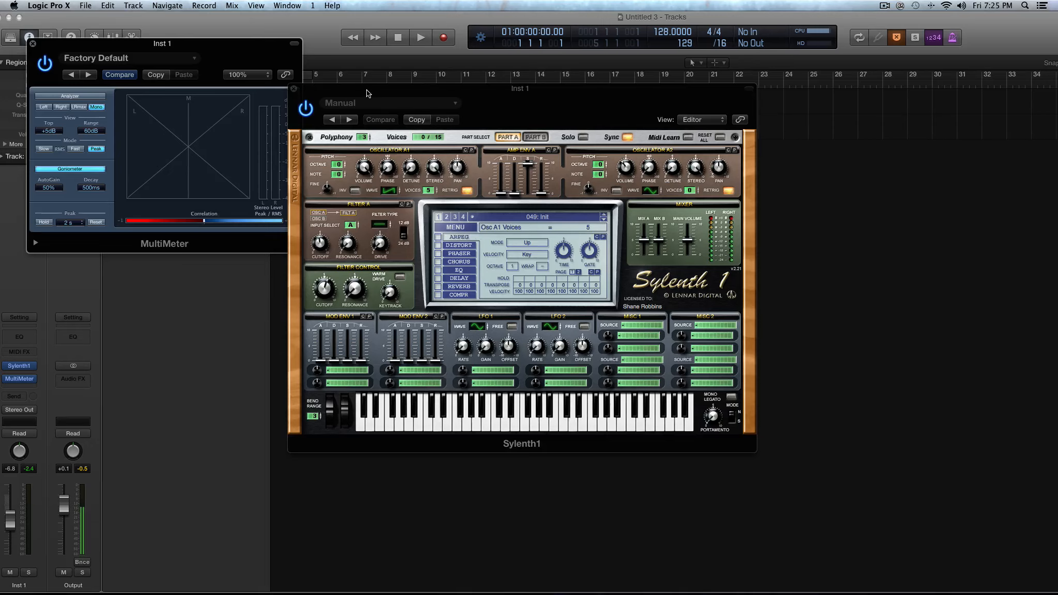
{"action": "left_click_drag", "start_coordinate": [366, 93], "coordinate": [432, 81]}
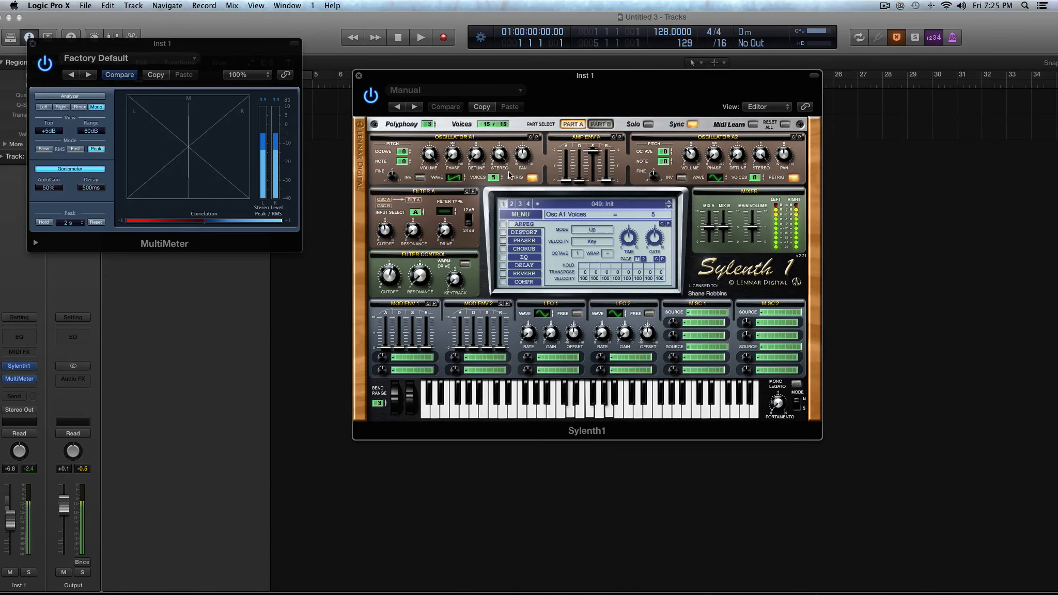
Set oscillator A1's voices to 8 and sweep its stereo down to 1.43 and back up to 10.00.
{"action": "left_click_drag", "start_coordinate": [499, 156], "coordinate": [491, 6]}
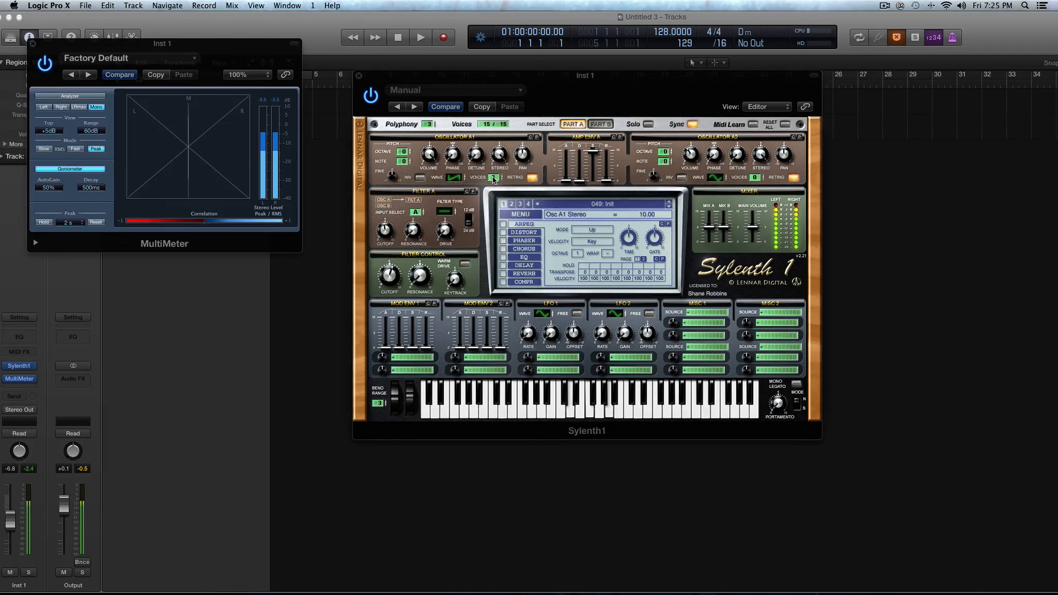
{"action": "left_click_drag", "start_coordinate": [492, 178], "coordinate": [496, 137]}
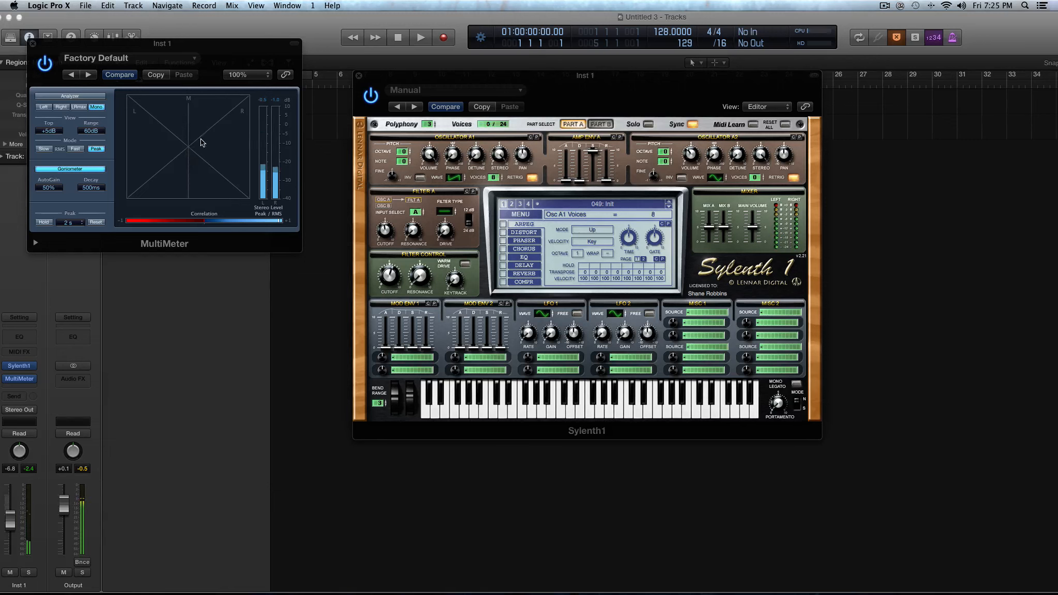
{"action": "left_click_drag", "start_coordinate": [502, 154], "coordinate": [527, 293]}
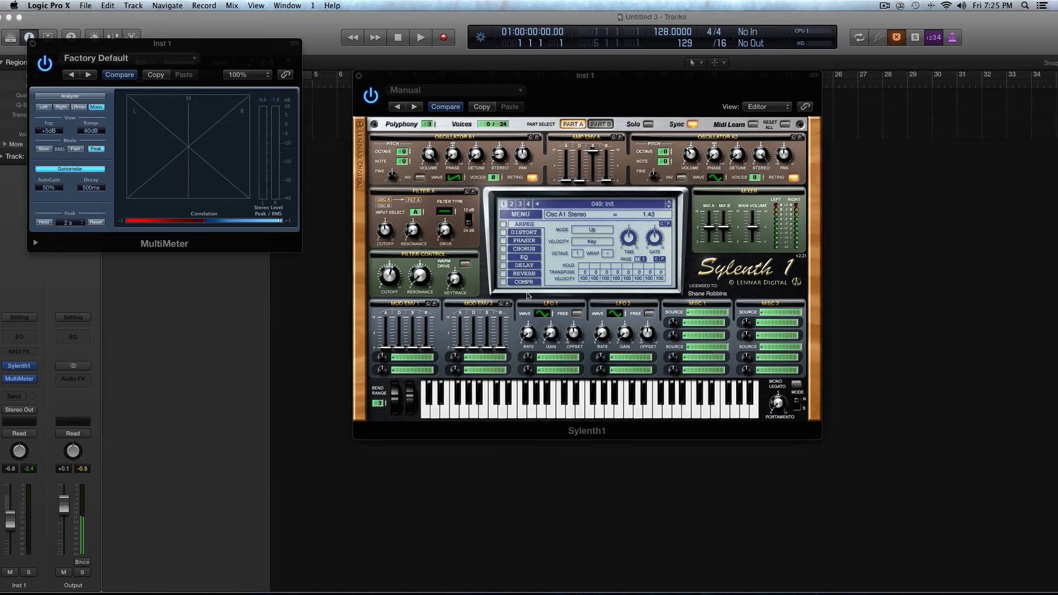
{"action": "left_click_drag", "start_coordinate": [499, 154], "coordinate": [498, 174]}
{"action": "left_click_drag", "start_coordinate": [494, 187], "coordinate": [495, 199]}
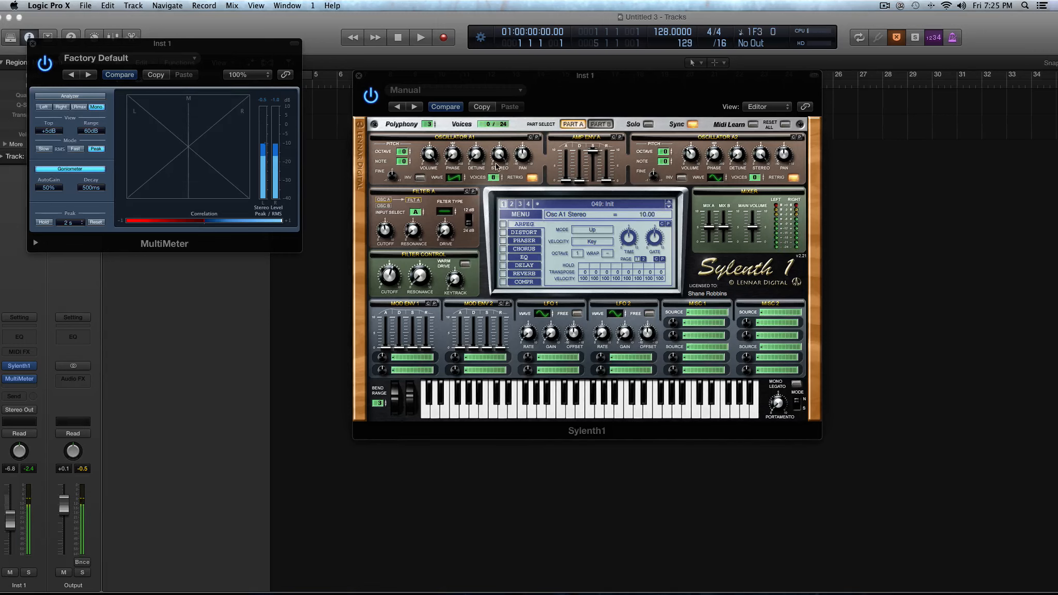
Close the MultiMeter window and reposition the Sylenth1 window over the track area.
{"action": "left_click", "coordinate": [33, 44]}
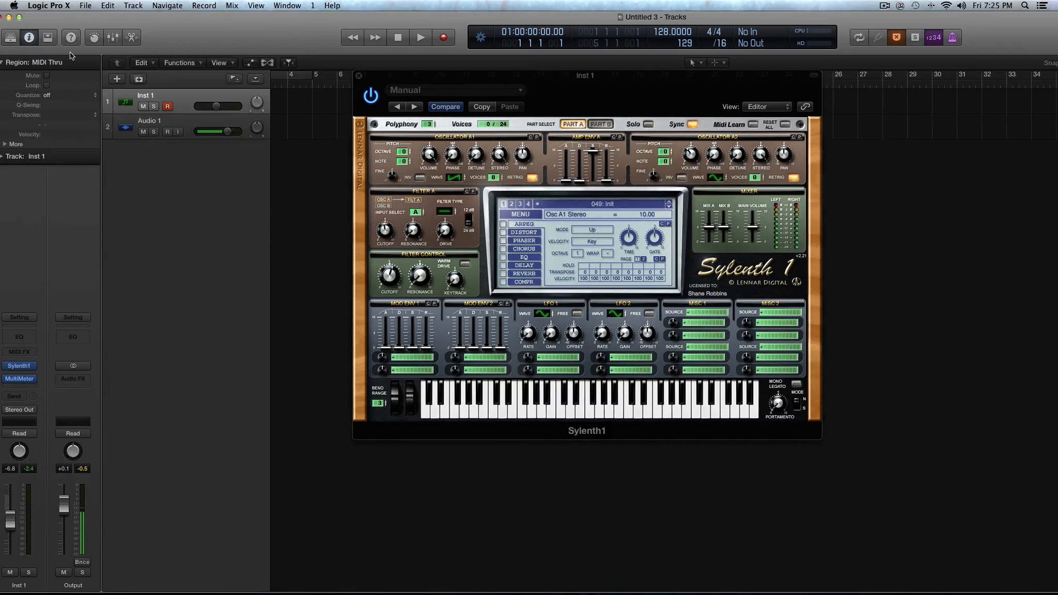
{"action": "left_click_drag", "start_coordinate": [473, 75], "coordinate": [333, 60]}
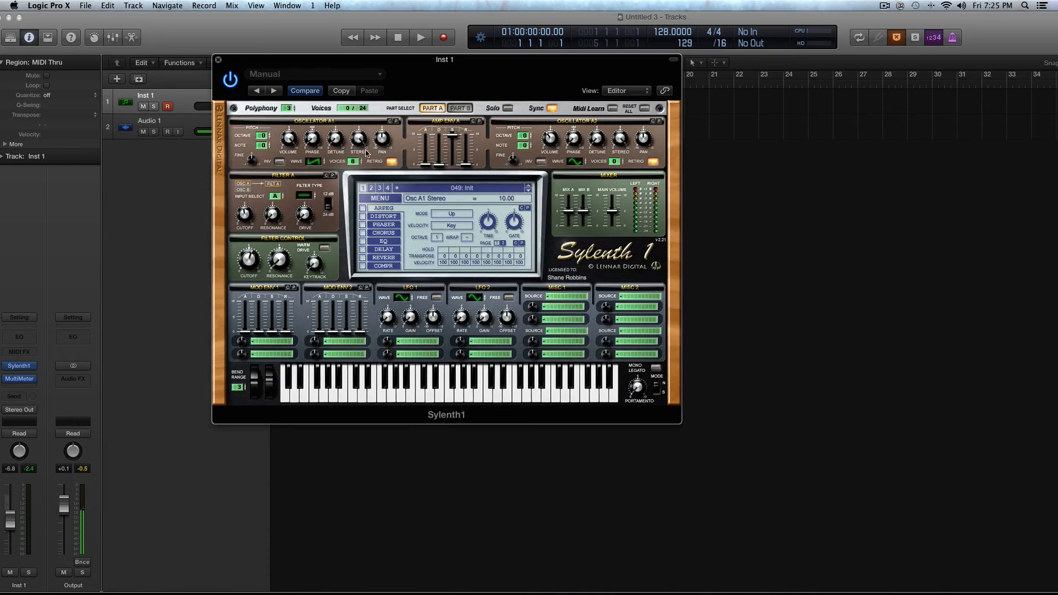
Set oscillator A1's voices to 1 and pan to -0.48, with amp envelope A's decay at 1.00.
{"action": "left_click_drag", "start_coordinate": [354, 161], "coordinate": [354, 218]}
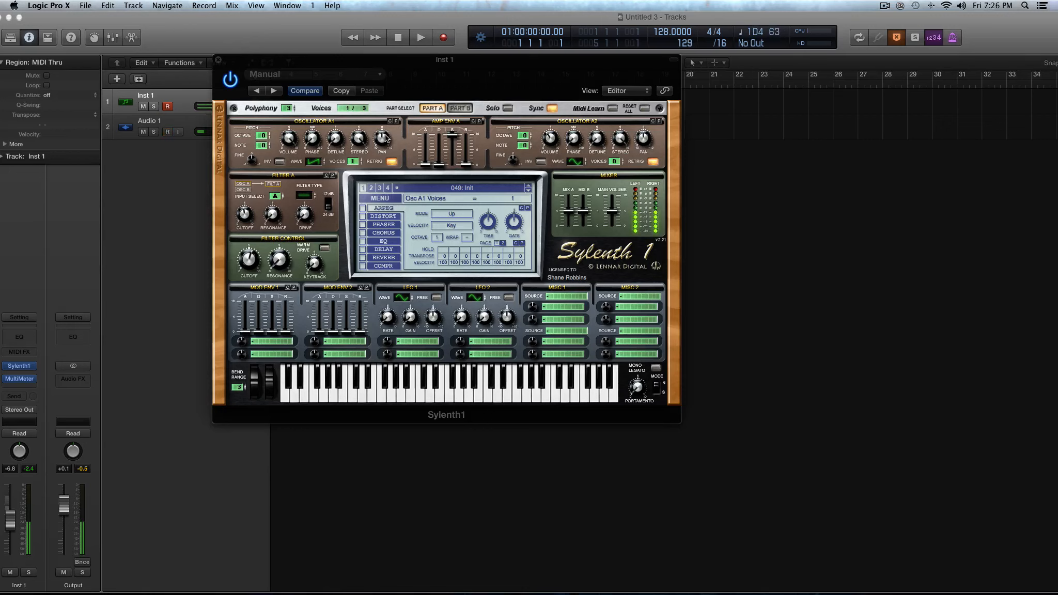
{"action": "mouse_move", "coordinate": [384, 137]}
{"action": "left_mouse_down"}
{"action": "mouse_move", "coordinate": [384, 85]}
{"action": "mouse_move", "coordinate": [392, 217]}
{"action": "mouse_move", "coordinate": [383, 103]}
{"action": "mouse_move", "coordinate": [383, 140]}
{"action": "left_mouse_up"}
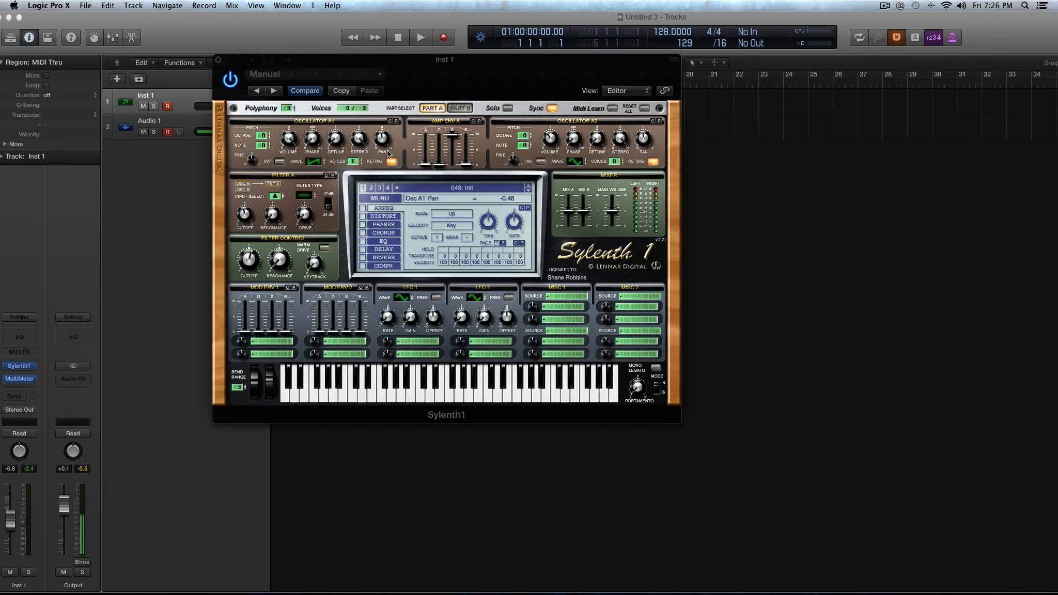
{"action": "left_click", "coordinate": [446, 165]}
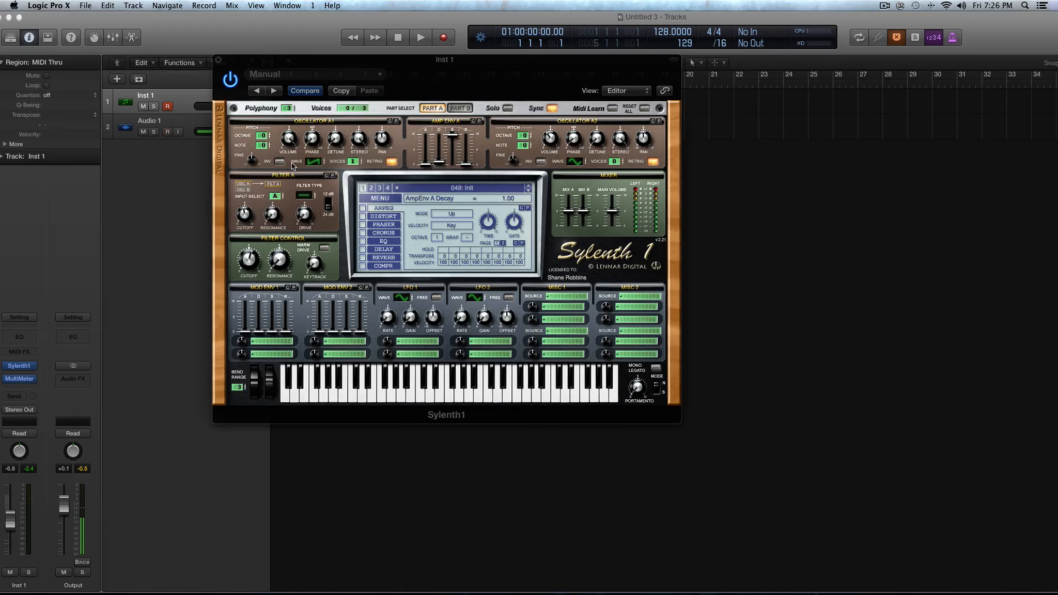
Toggle oscillator A1's retrigger off and on, and switch its invert on and off repeatedly, ending with invert off.
{"action": "left_click", "coordinate": [392, 161]}
{"action": "left_click", "coordinate": [390, 163]}
{"action": "left_click", "coordinate": [279, 162]}
{"action": "left_click", "coordinate": [280, 162]}
{"action": "left_click", "coordinate": [280, 162]}
{"action": "left_click", "coordinate": [280, 162]}
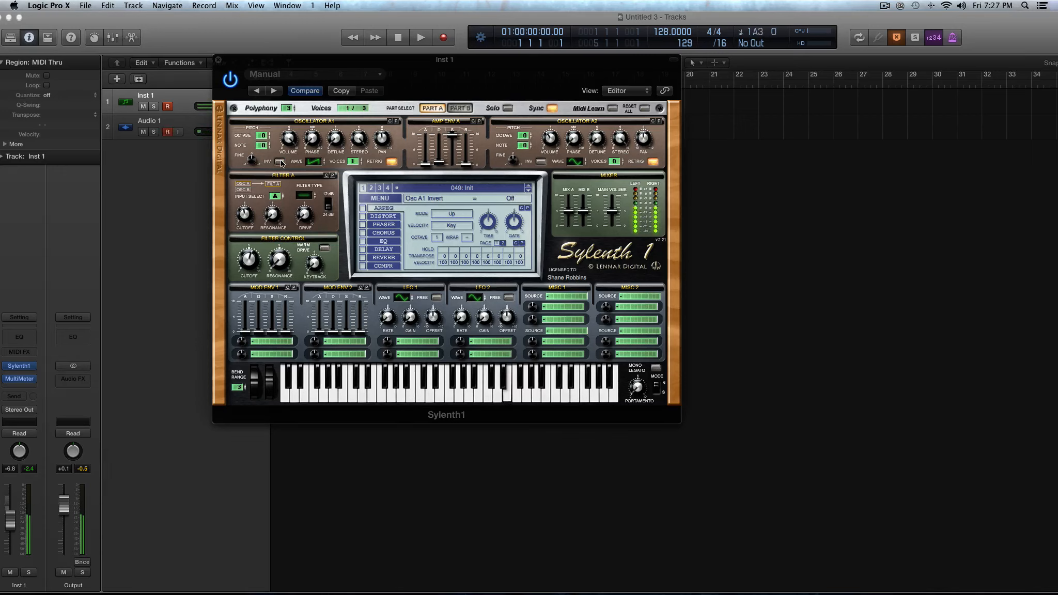
{"action": "left_click", "coordinate": [280, 162]}
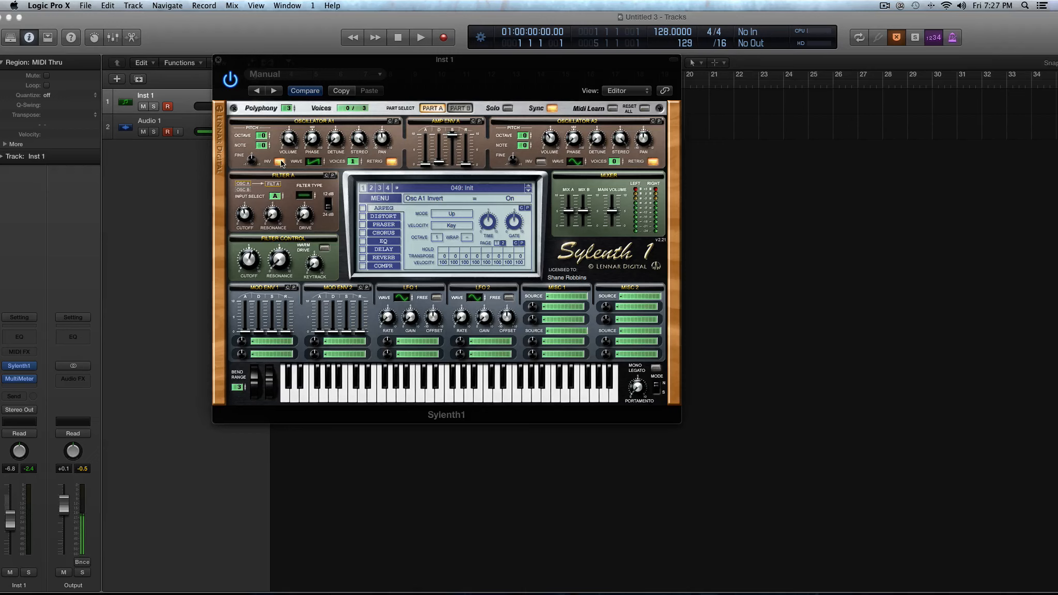
{"action": "left_click", "coordinate": [280, 162]}
Set oscillator A1's voices to 8 and octave to +1, and copy its settings to oscillator A2.
{"action": "left_click_drag", "start_coordinate": [356, 161], "coordinate": [358, 114]}
{"action": "left_click_drag", "start_coordinate": [265, 137], "coordinate": [268, 129]}
{"action": "left_click", "coordinate": [390, 121]}
{"action": "left_click", "coordinate": [660, 121]}
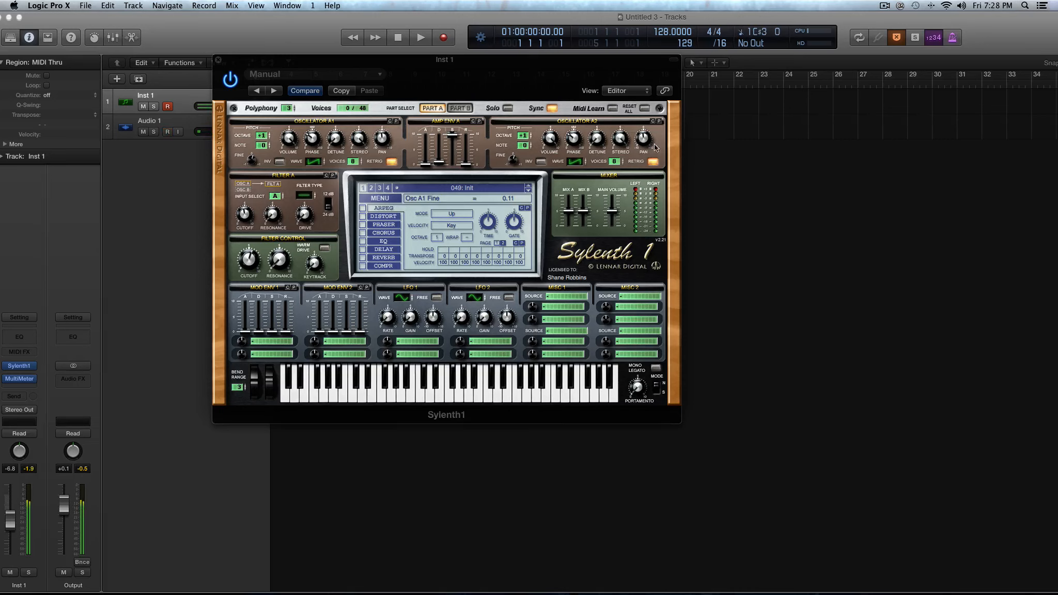
Lower the main volume to 2.70 and switch between Part B and Part A, ending on Part A.
{"action": "left_click_drag", "start_coordinate": [612, 211], "coordinate": [613, 230]}
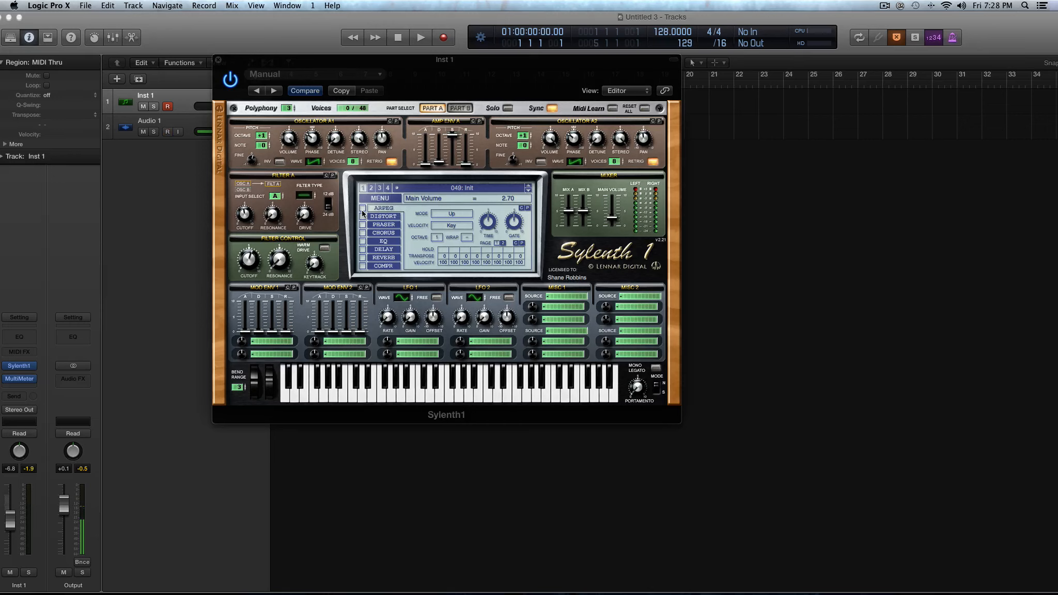
{"action": "left_click", "coordinate": [459, 108]}
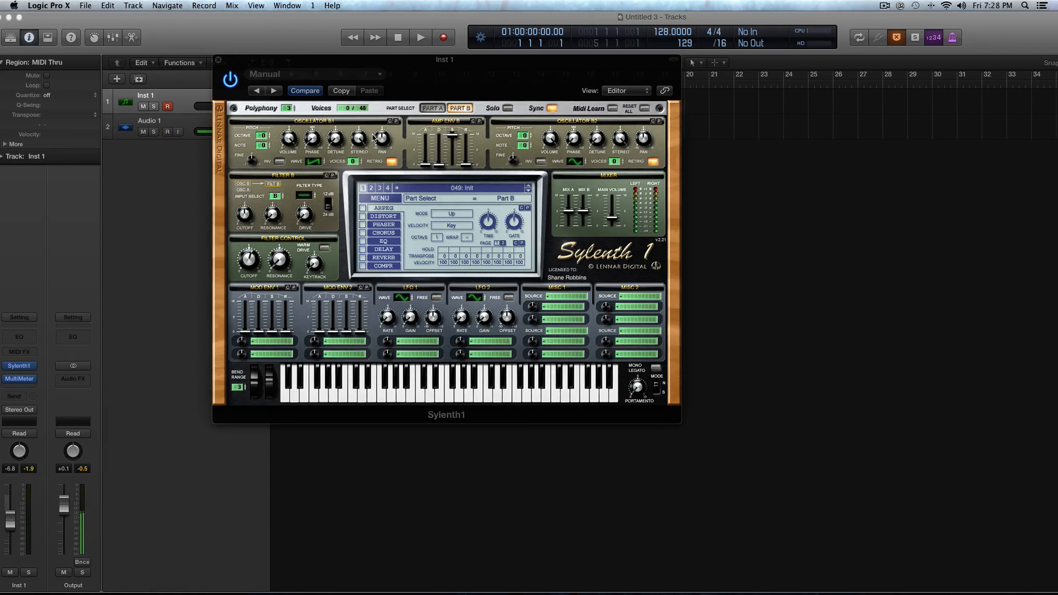
{"action": "left_click", "coordinate": [433, 109]}
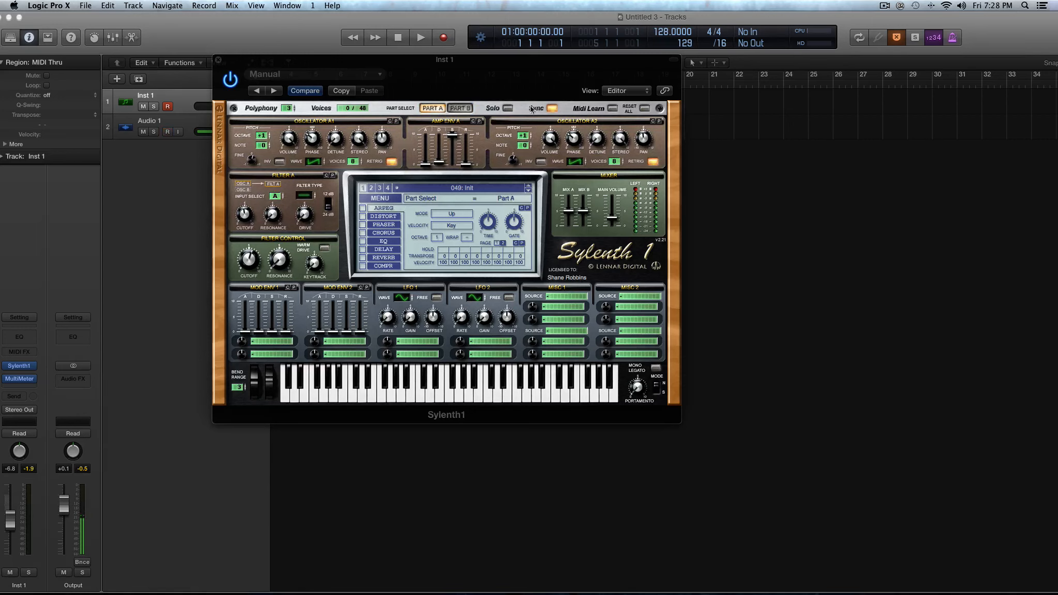
{"action": "left_click", "coordinate": [463, 109]}
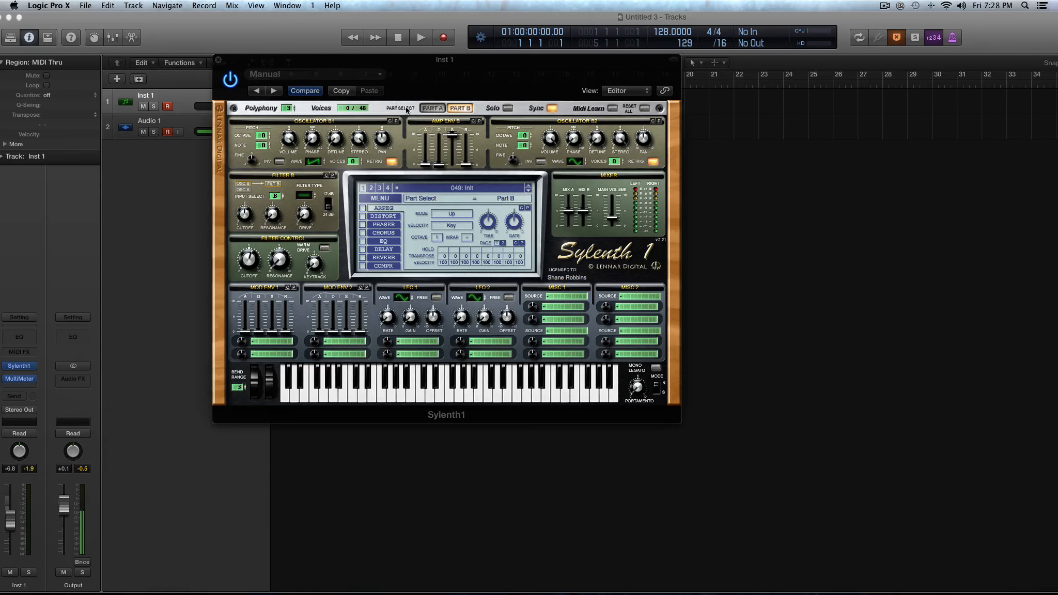
{"action": "left_click", "coordinate": [434, 110]}
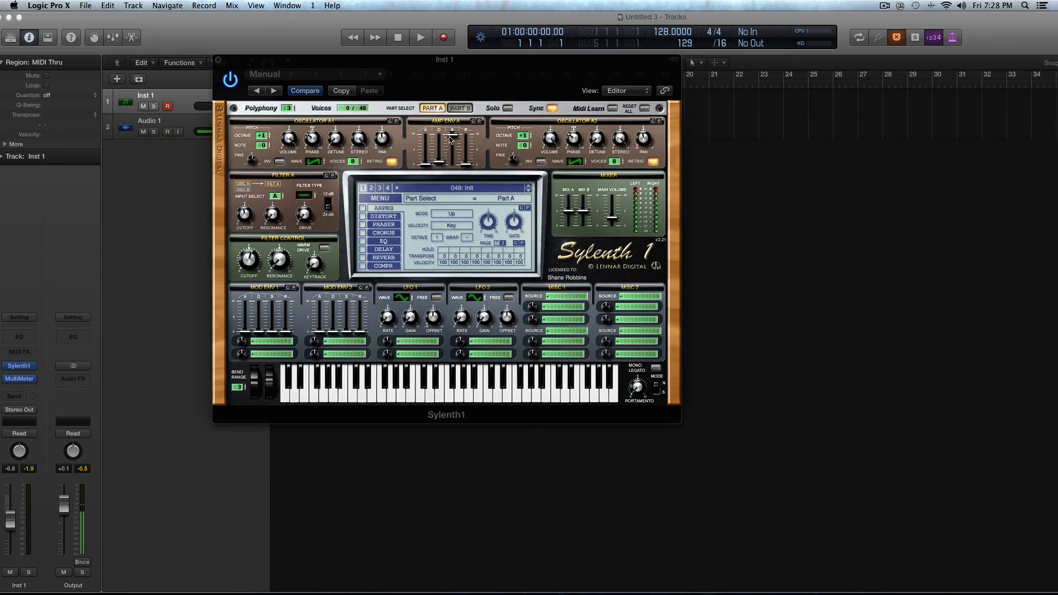
Set amp envelope A's sustain to 0.00 and its decay to minimum, and reduce oscillator A2's voices to 6.
{"action": "left_click_drag", "start_coordinate": [452, 136], "coordinate": [459, 230]}
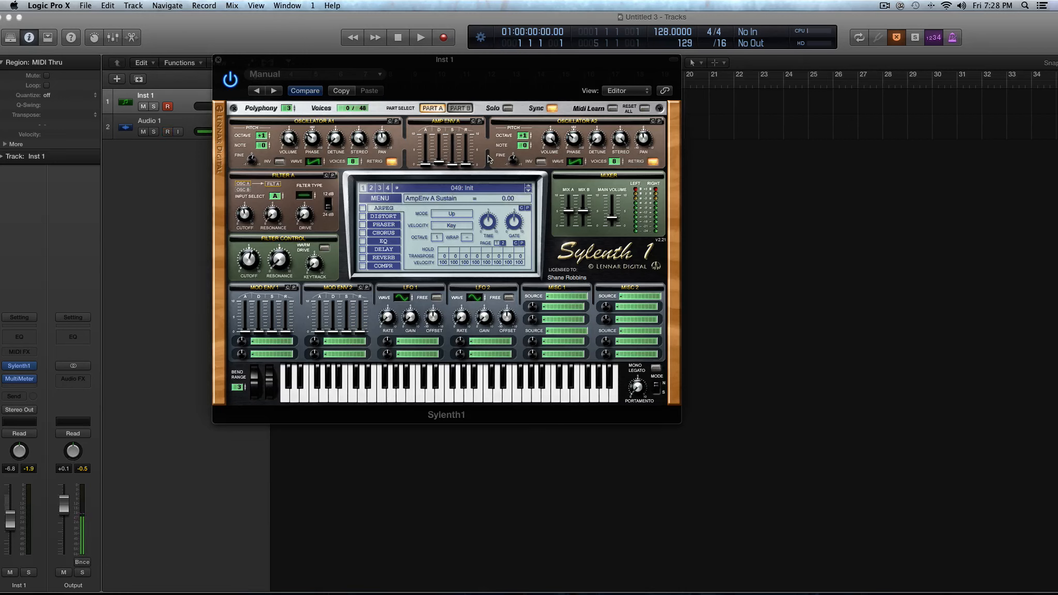
{"action": "left_click_drag", "start_coordinate": [438, 161], "coordinate": [442, 178]}
{"action": "left_click_drag", "start_coordinate": [615, 161], "coordinate": [619, 179]}
{"action": "left_click_drag", "start_coordinate": [552, 137], "coordinate": [554, 215]}
Raise amp envelope A's sustain to 4.54 and on to 7.87.
{"action": "left_click_drag", "start_coordinate": [451, 165], "coordinate": [453, 96]}
{"action": "mouse_move", "coordinate": [440, 165]}
{"action": "left_mouse_down"}
{"action": "mouse_move", "coordinate": [440, 99]}
{"action": "mouse_move", "coordinate": [441, 166]}
{"action": "mouse_move", "coordinate": [453, 134]}
{"action": "mouse_move", "coordinate": [452, 151]}
{"action": "left_mouse_up"}
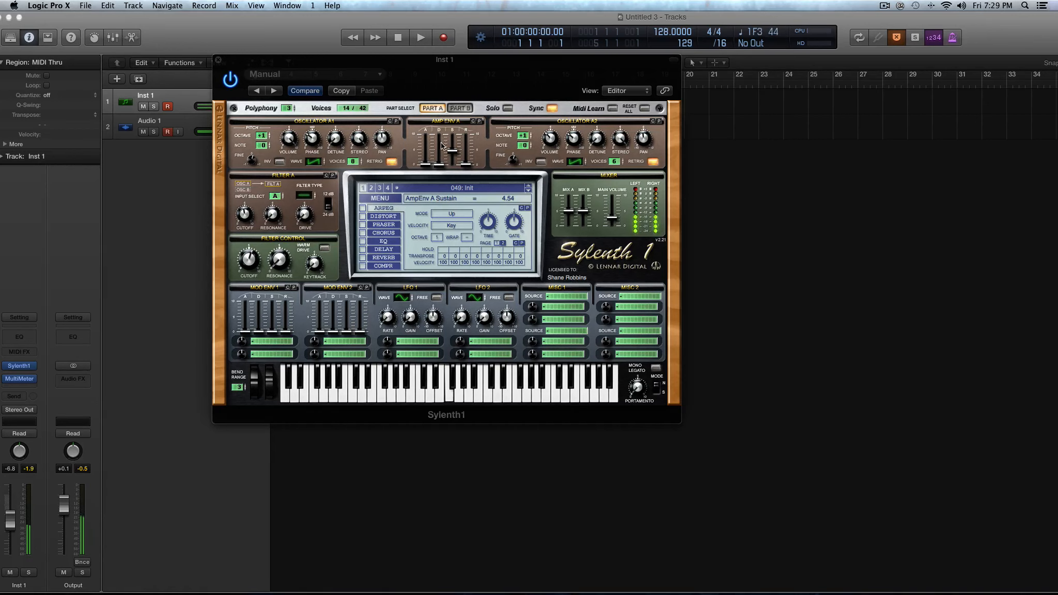
{"action": "left_click_drag", "start_coordinate": [454, 146], "coordinate": [454, 138]}
Duplicate the Inst 1 track and replace the new track's instrument with the stereo version of Native Instruments Massive.
{"action": "left_click_drag", "start_coordinate": [257, 60], "coordinate": [357, 37]}
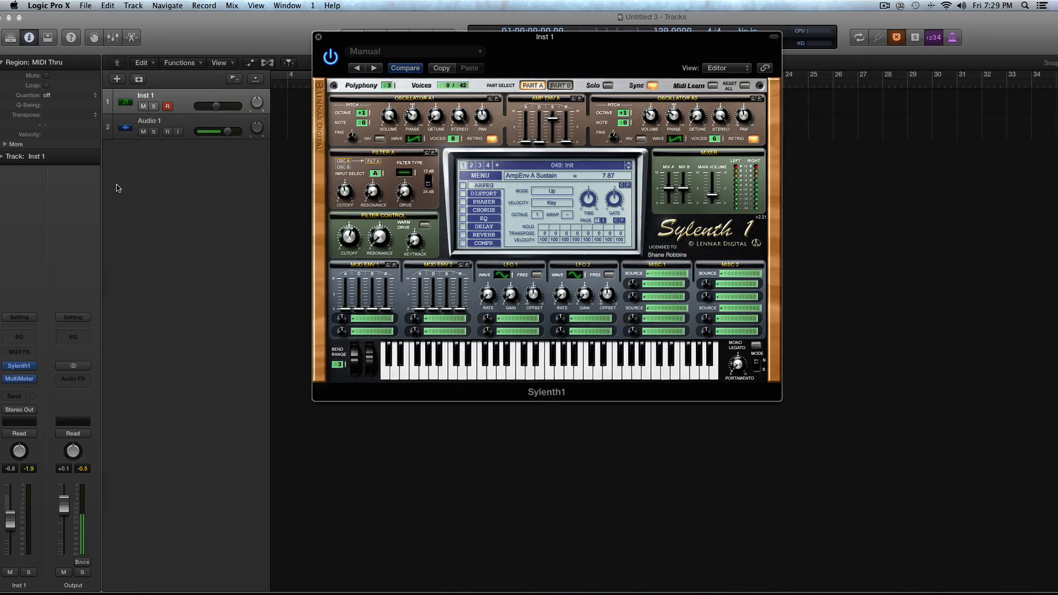
{"action": "key", "text": "super+d"}
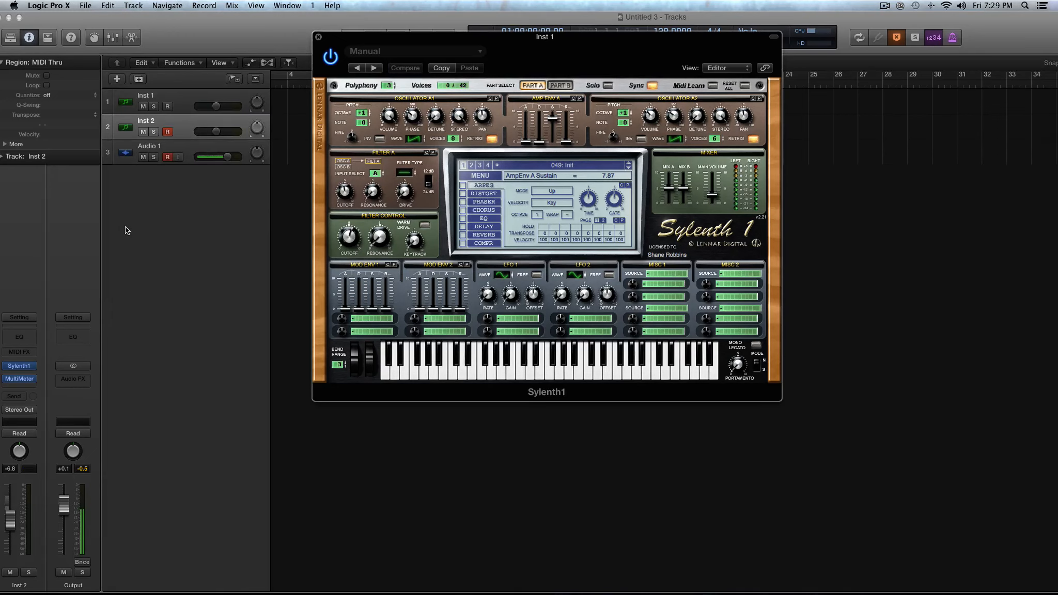
{"action": "left_click", "coordinate": [19, 367]}
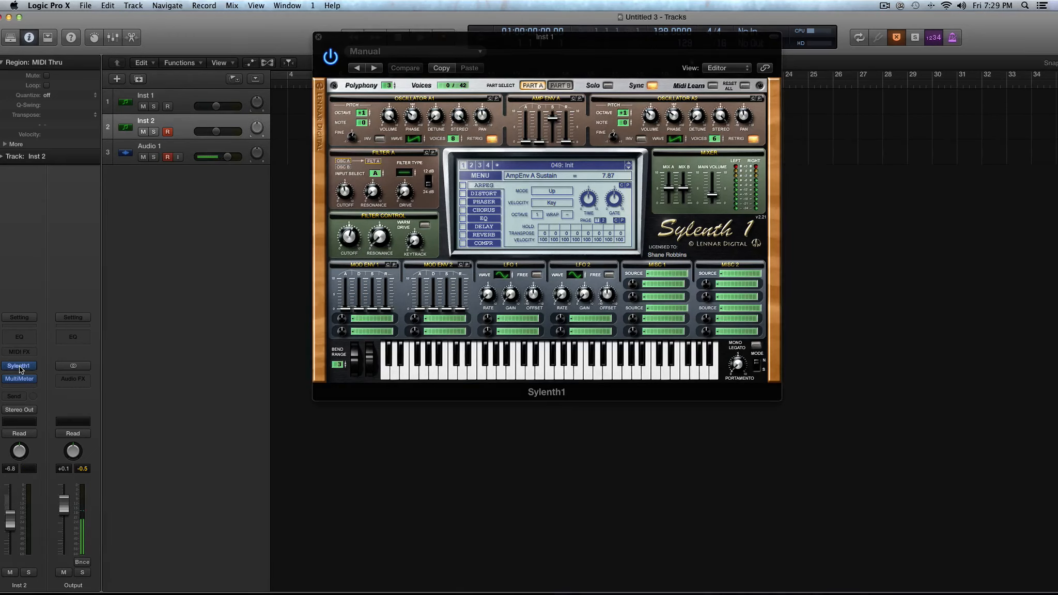
{"action": "left_click", "coordinate": [40, 366]}
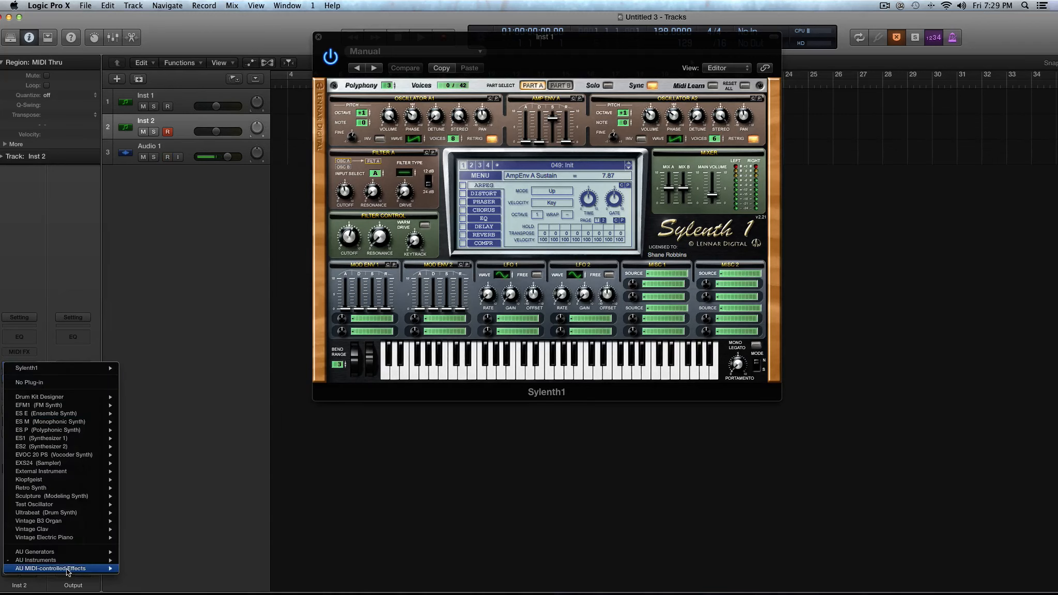
{"action": "mouse_move", "coordinate": [68, 564]}
{"action": "mouse_move", "coordinate": [158, 501]}
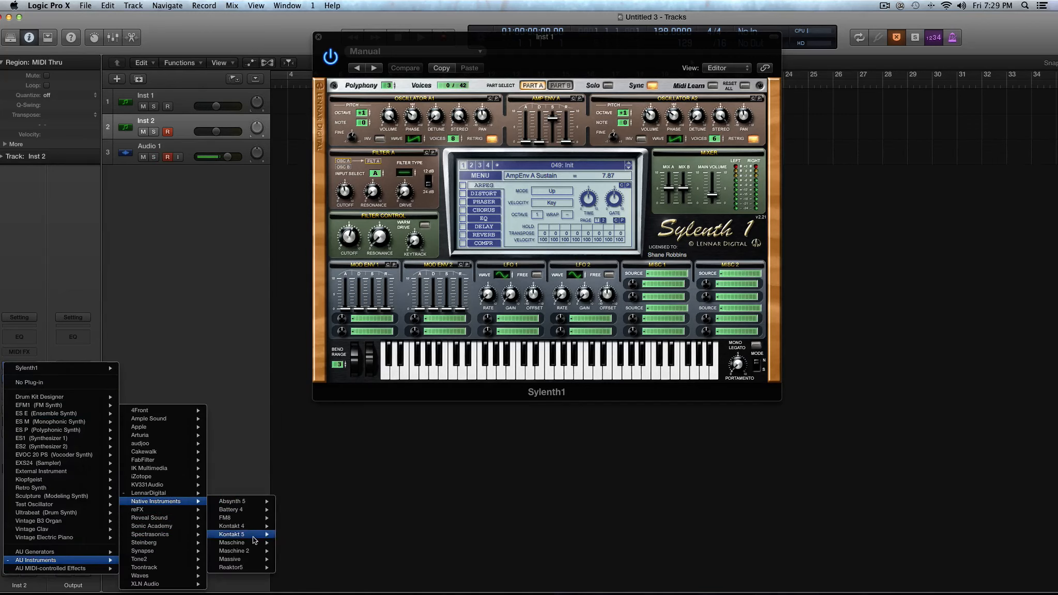
{"action": "mouse_move", "coordinate": [254, 554]}
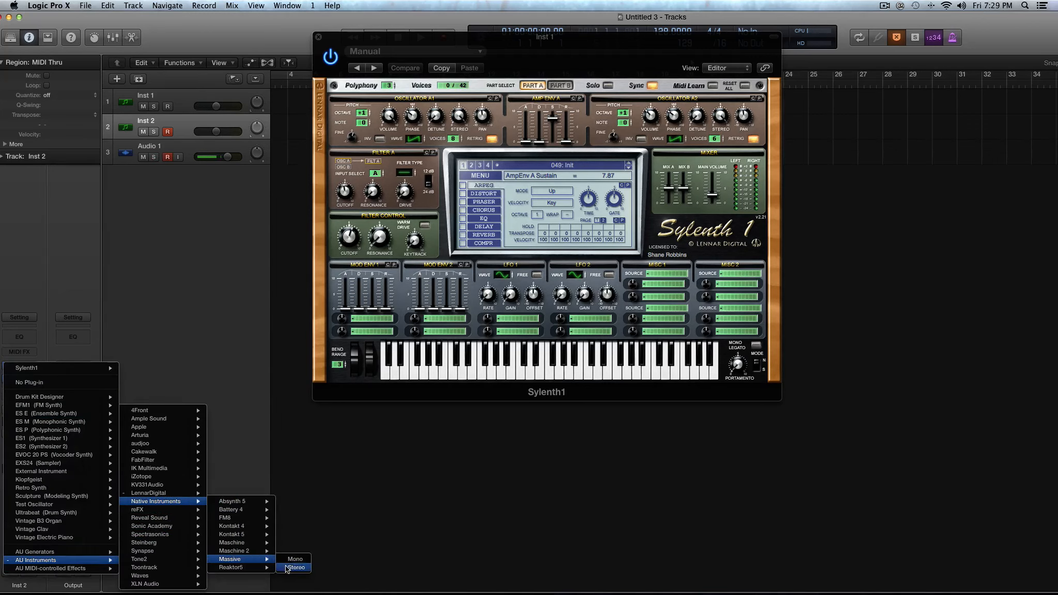
{"action": "left_click", "coordinate": [289, 567]}
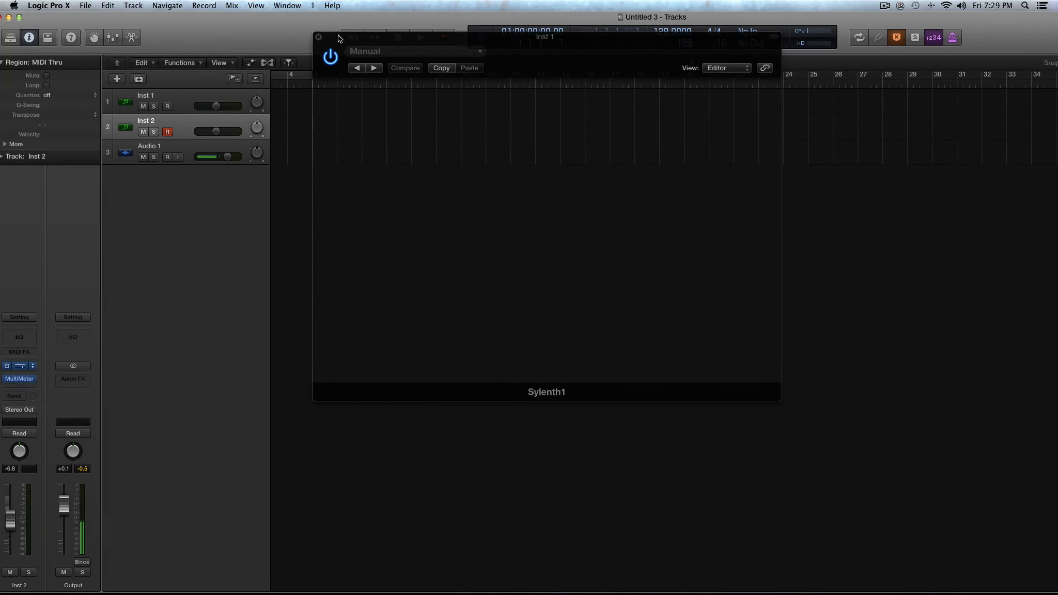
Arrange the Sylenth1 window beside Massive and shorten the attack of Massive's first envelope.
{"action": "left_click_drag", "start_coordinate": [339, 37], "coordinate": [419, 94]}
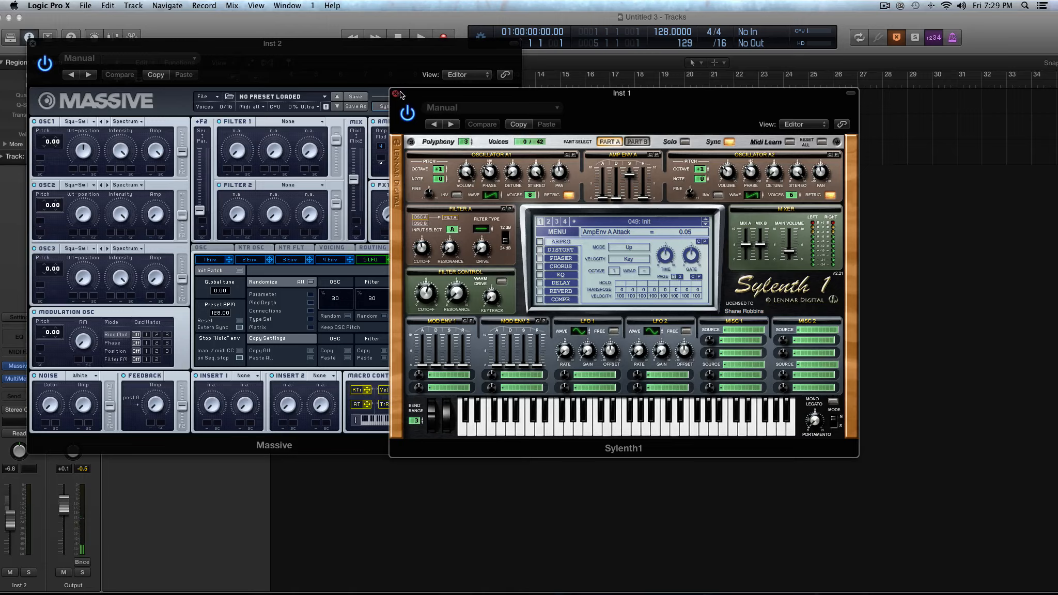
{"action": "left_click_drag", "start_coordinate": [406, 91], "coordinate": [580, 54]}
{"action": "left_click", "coordinate": [210, 260]}
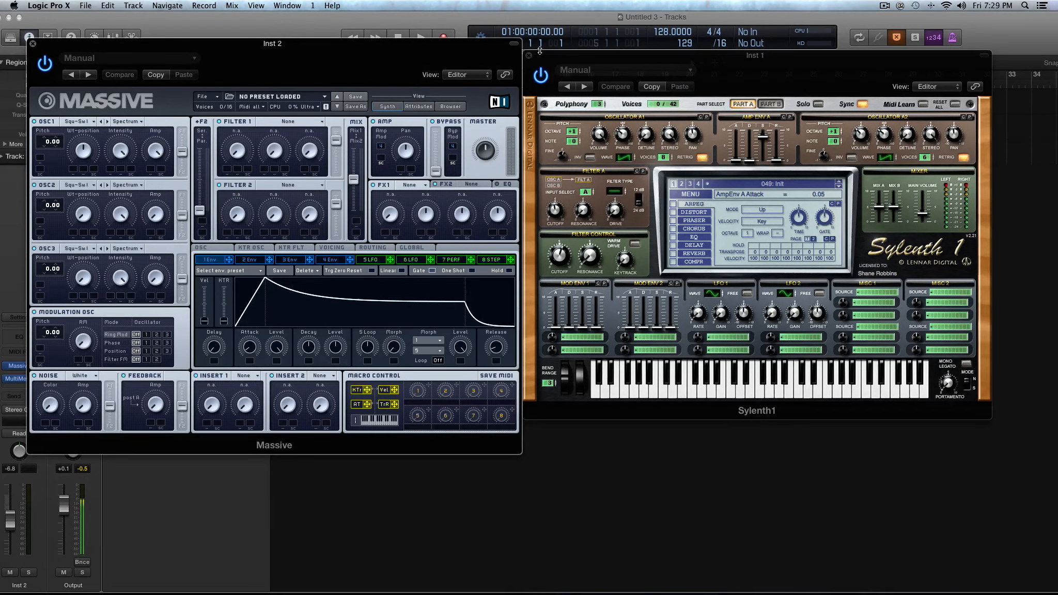
{"action": "left_click_drag", "start_coordinate": [539, 50], "coordinate": [540, 40]}
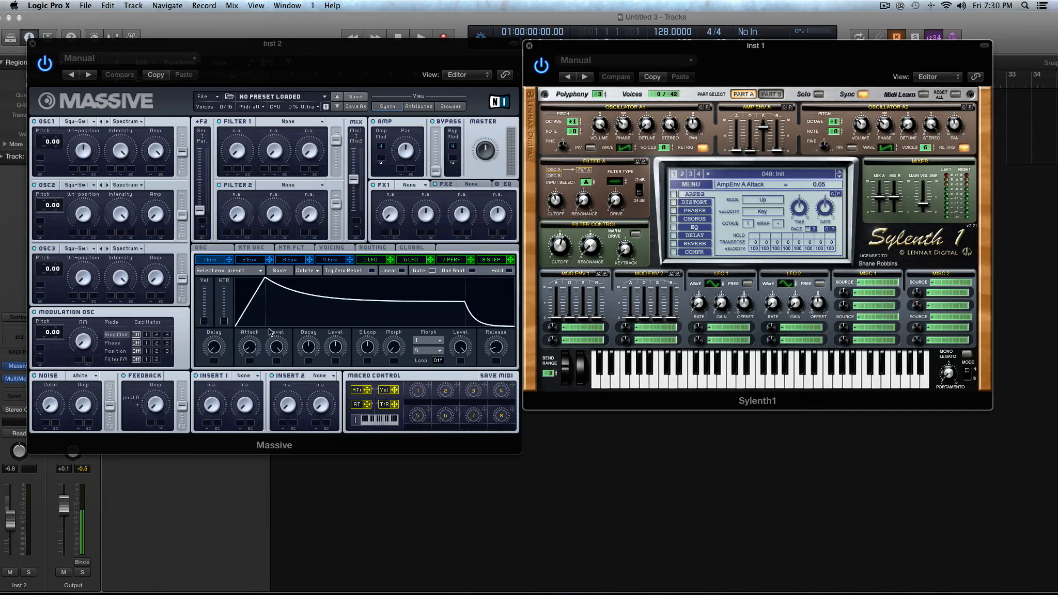
{"action": "left_click", "coordinate": [289, 296]}
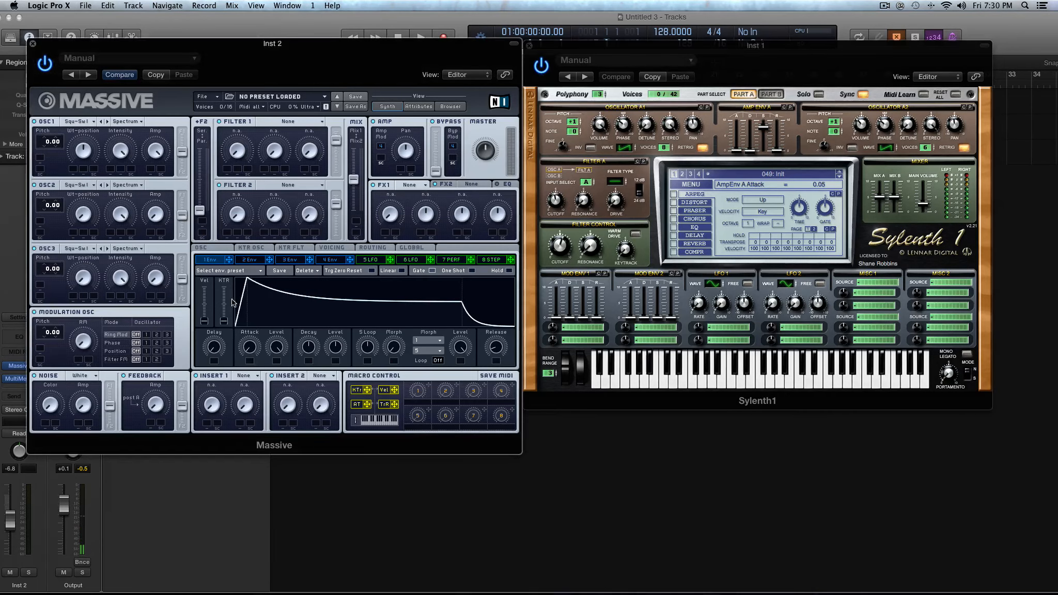
Look through Massive's second and first envelopes, finishing on the fourth envelope.
{"action": "left_click", "coordinate": [247, 261]}
{"action": "left_click", "coordinate": [202, 261]}
{"action": "left_click", "coordinate": [330, 259]}
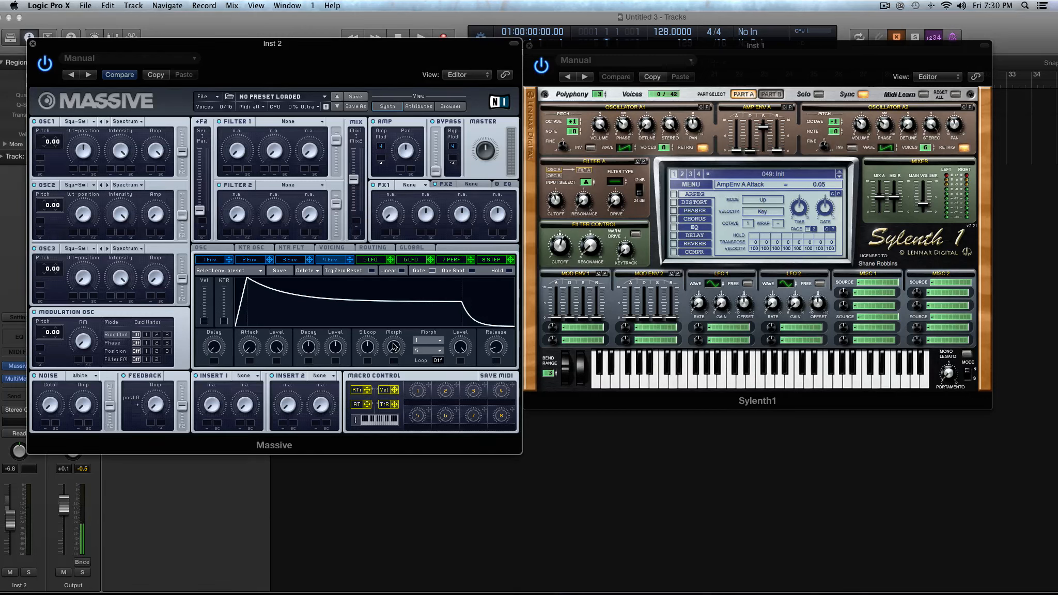
Raise Sylenth1's amp envelope A attack to 9.53 and move the Massive window below the Logic toolbar.
{"action": "left_click_drag", "start_coordinate": [736, 151], "coordinate": [738, 122]}
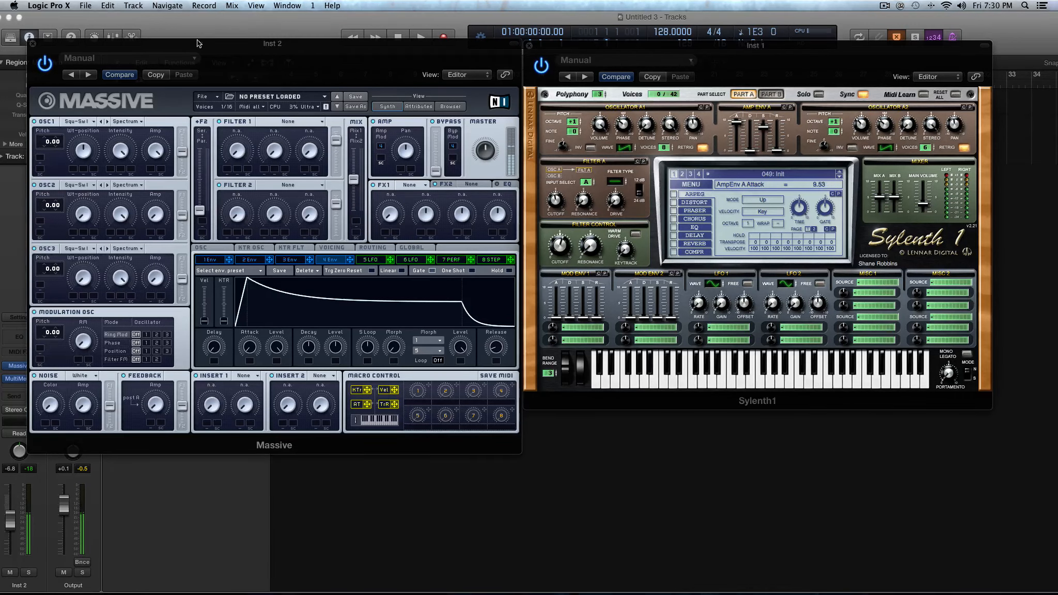
{"action": "left_click_drag", "start_coordinate": [205, 43], "coordinate": [213, 125]}
{"action": "left_click", "coordinate": [750, 128]}
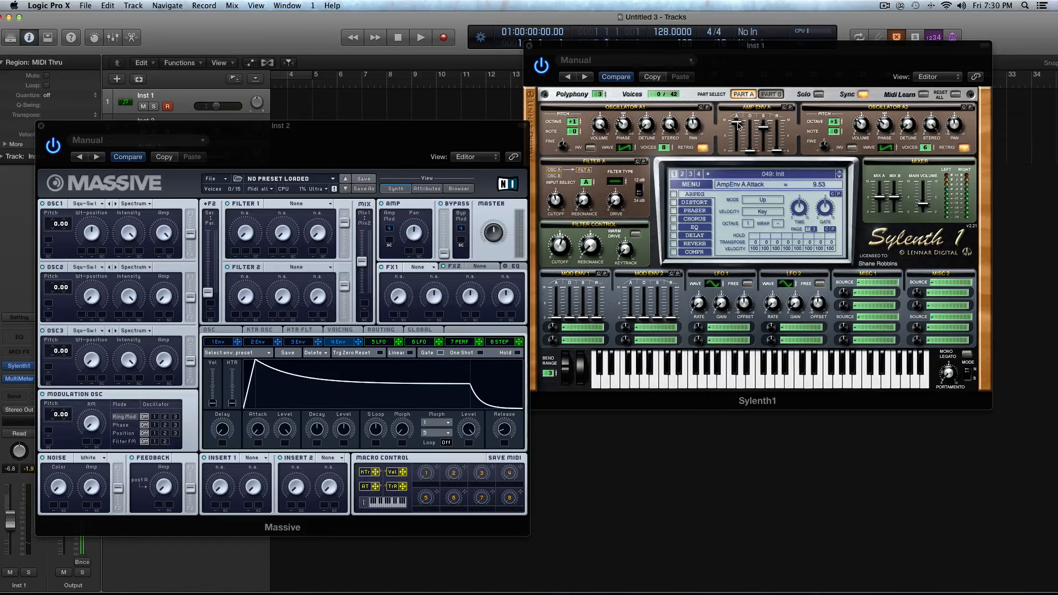
Lower amp envelope A's attack to 5.51 and on to 4.99, and raise the polyphony to 6.
{"action": "left_click_drag", "start_coordinate": [739, 125], "coordinate": [728, 162]}
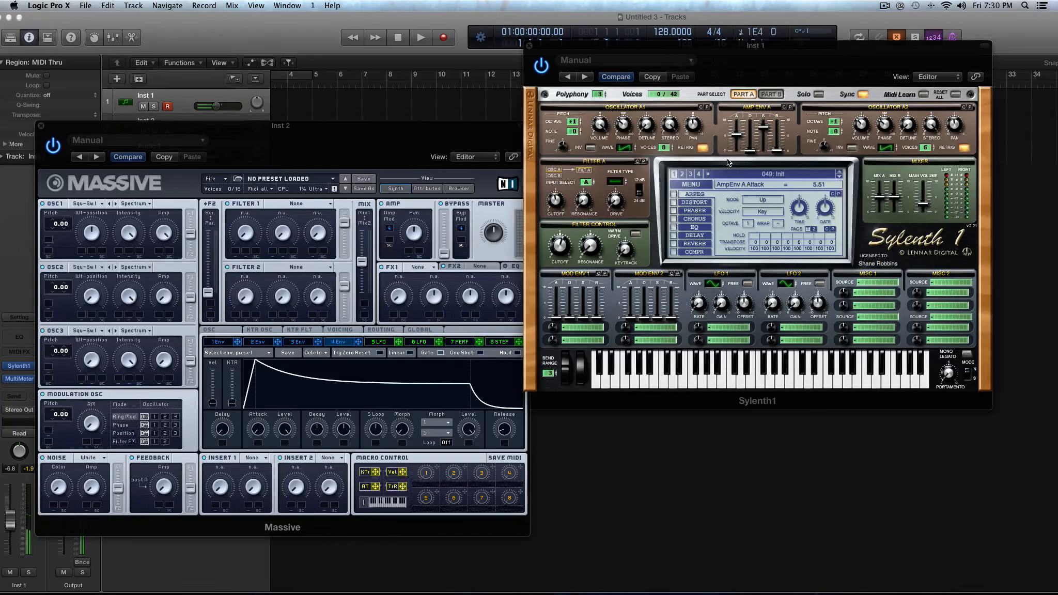
{"action": "left_click_drag", "start_coordinate": [606, 94], "coordinate": [602, 67]}
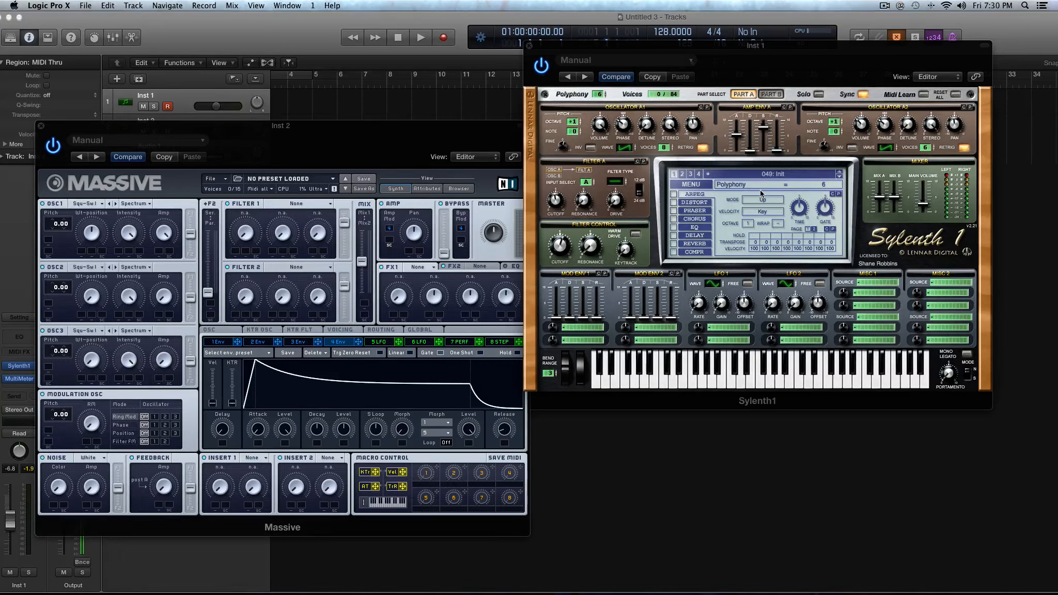
{"action": "left_click", "coordinate": [737, 135]}
Lengthen the attack of Massive's fourth envelope and shorten its decay.
{"action": "left_click_drag", "start_coordinate": [259, 434], "coordinate": [261, 416]}
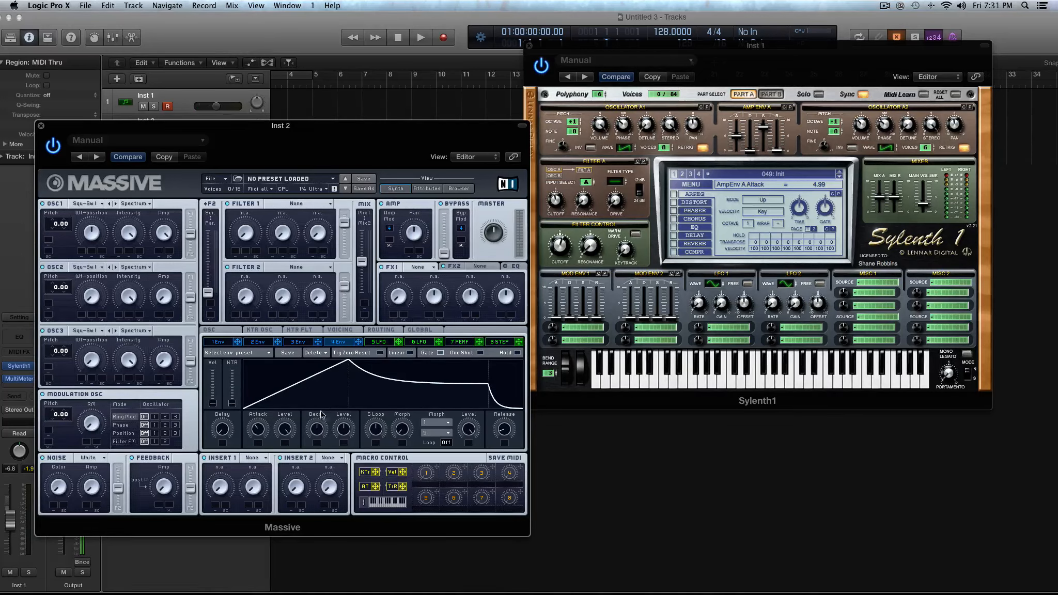
{"action": "mouse_move", "coordinate": [323, 428]}
{"action": "left_mouse_down"}
{"action": "mouse_move", "coordinate": [322, 456]}
{"action": "mouse_move", "coordinate": [333, 442]}
{"action": "left_mouse_up"}
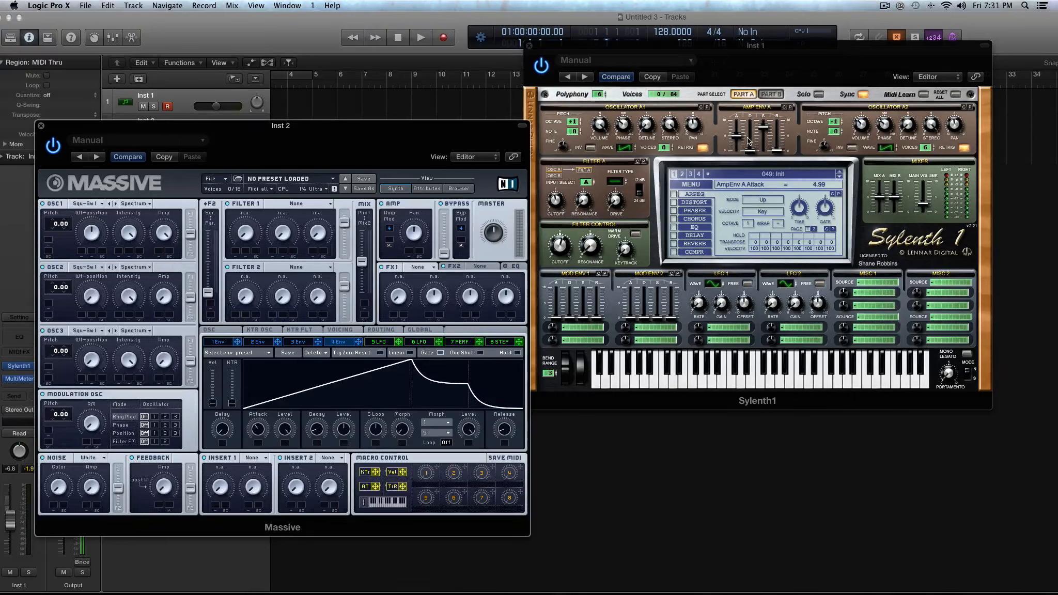
Load Sylenth1 preset 106: PL Yeaaah and advance to preset 107: PL Don't Push It.
{"action": "left_click", "coordinate": [767, 176]}
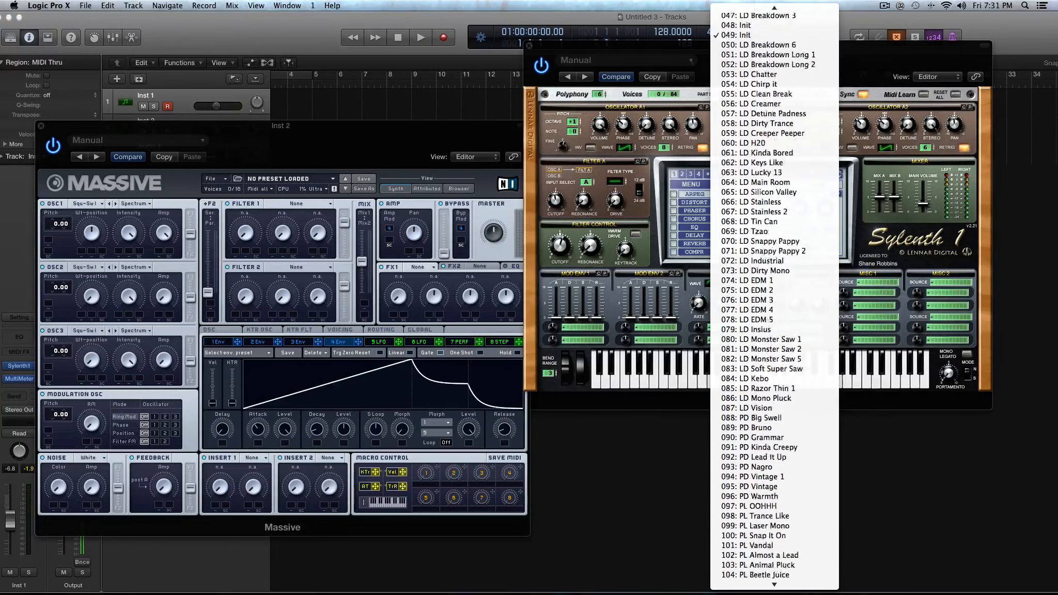
{"action": "left_click", "coordinate": [799, 3]}
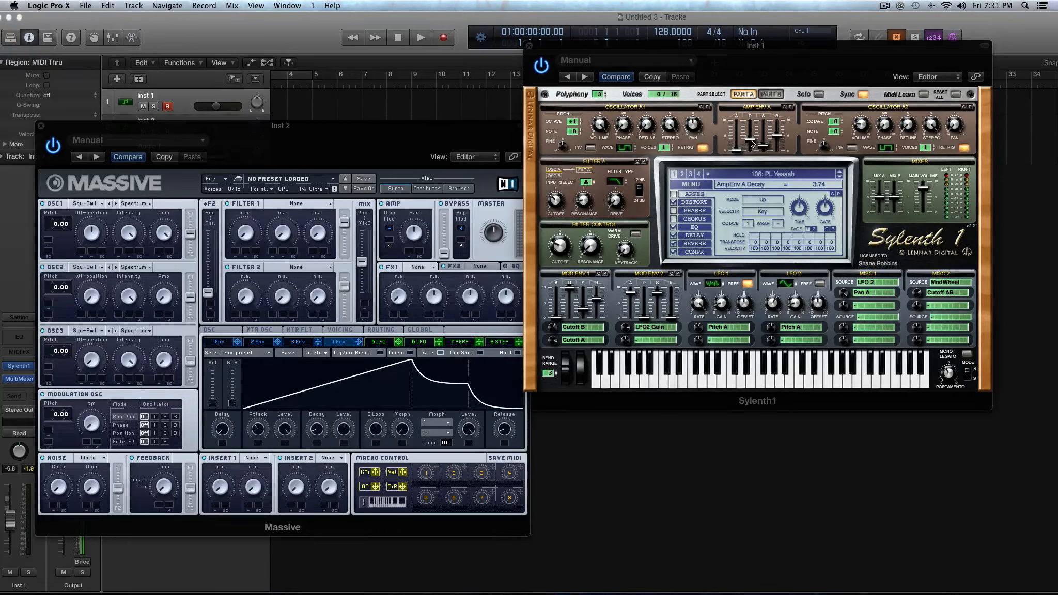
{"action": "left_click", "coordinate": [840, 177]}
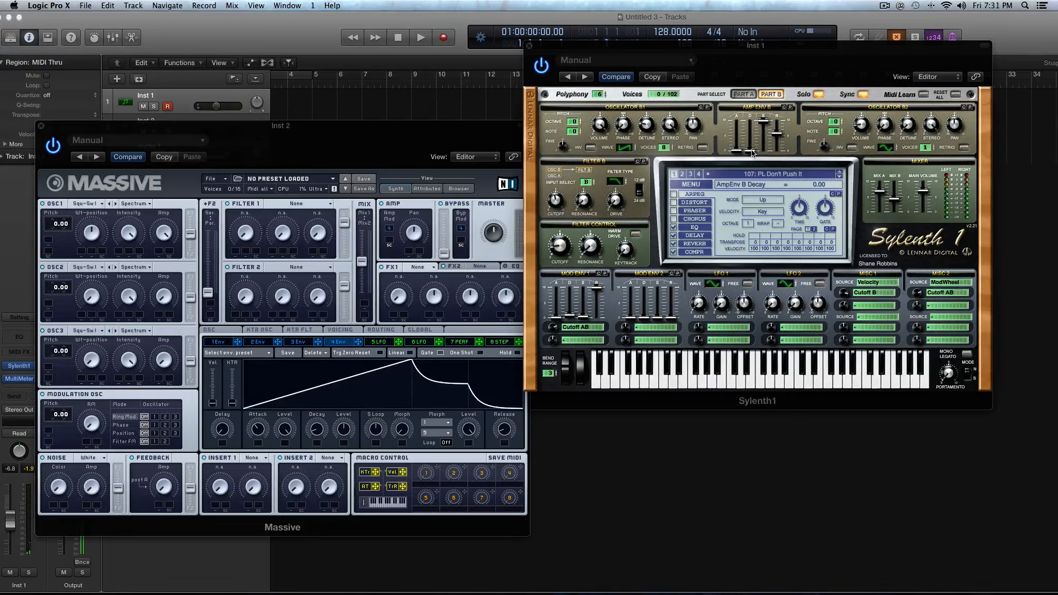
Raise amp envelope B's decay to 9.37 and bring it back down to 0.00.
{"action": "left_click_drag", "start_coordinate": [749, 116], "coordinate": [751, 67]}
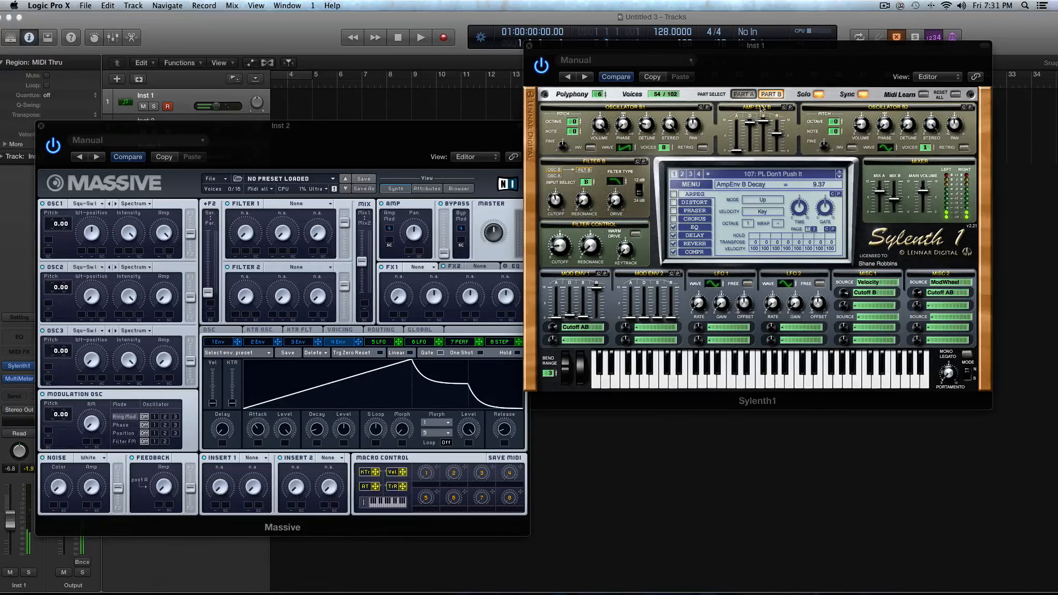
{"action": "left_click_drag", "start_coordinate": [750, 123], "coordinate": [774, 302]}
Initialise preset 107 to Sylenth1's default Init patch.
{"action": "left_click", "coordinate": [699, 179]}
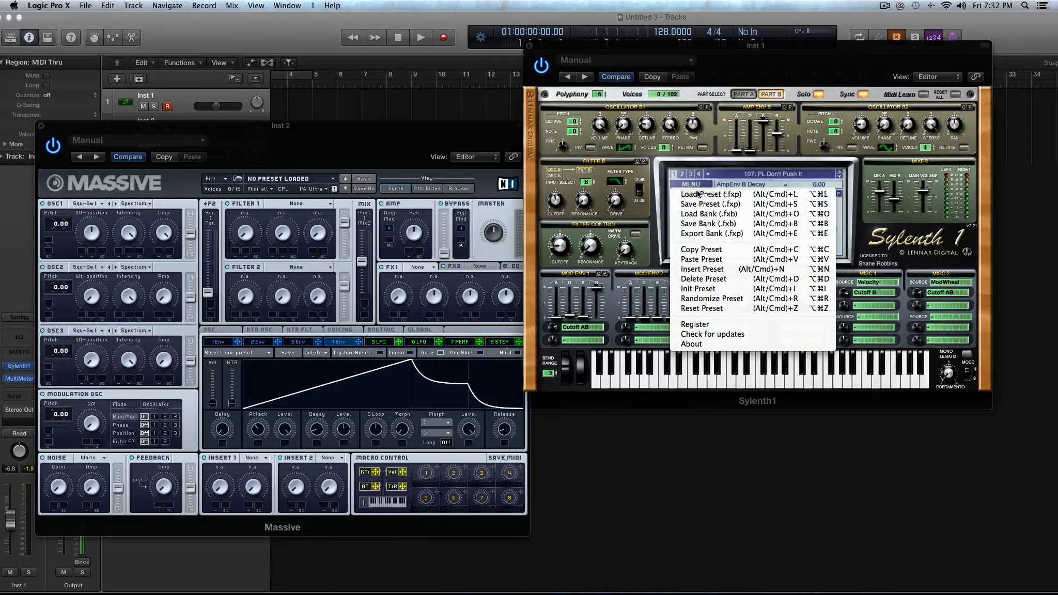
{"action": "left_click", "coordinate": [696, 140]}
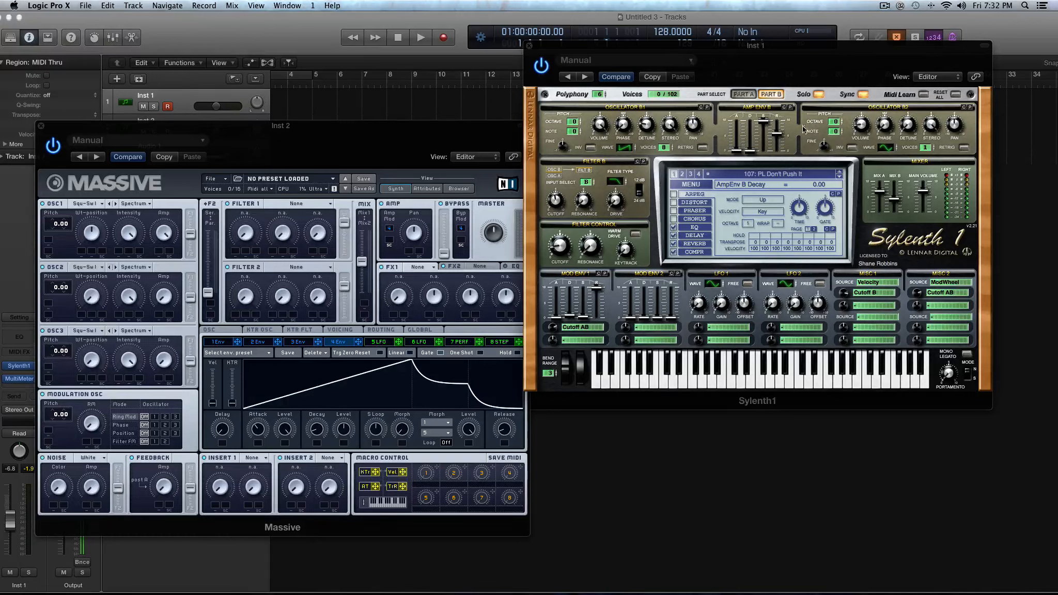
{"action": "left_click", "coordinate": [726, 178]}
{"action": "left_click", "coordinate": [722, 289]}
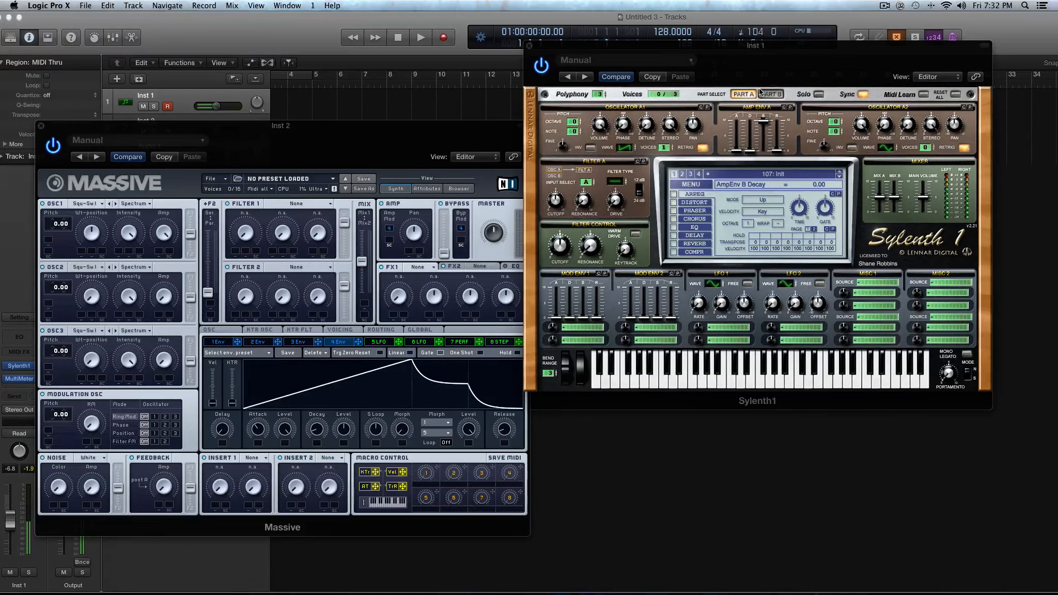
Raise amp envelope A's attack to 6.77, return it to minimum, and keep the decay at 0.00.
{"action": "left_click_drag", "start_coordinate": [751, 150], "coordinate": [736, 85]}
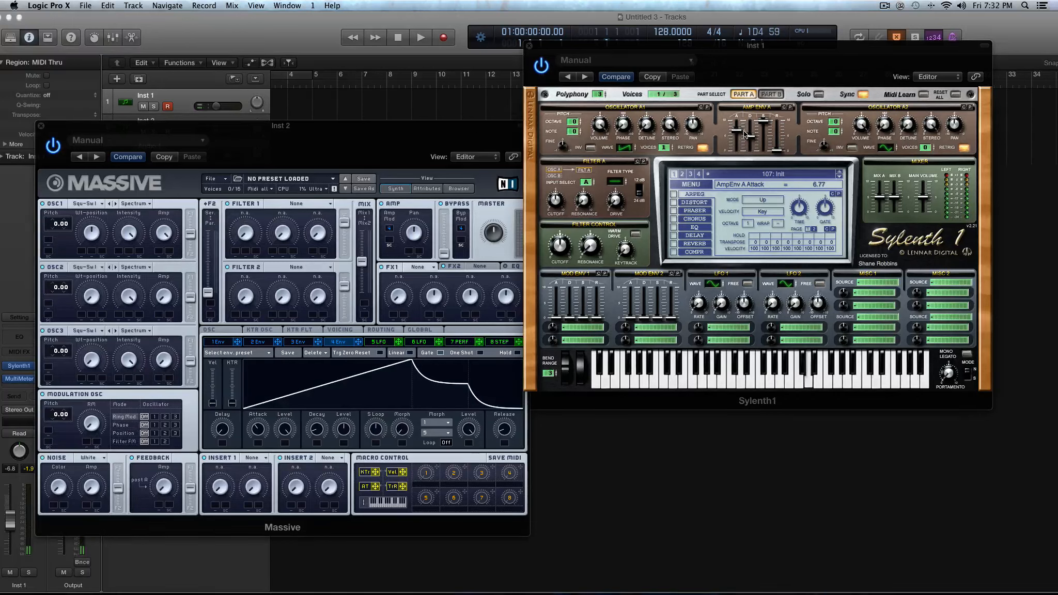
{"action": "left_click_drag", "start_coordinate": [739, 136], "coordinate": [752, 155]}
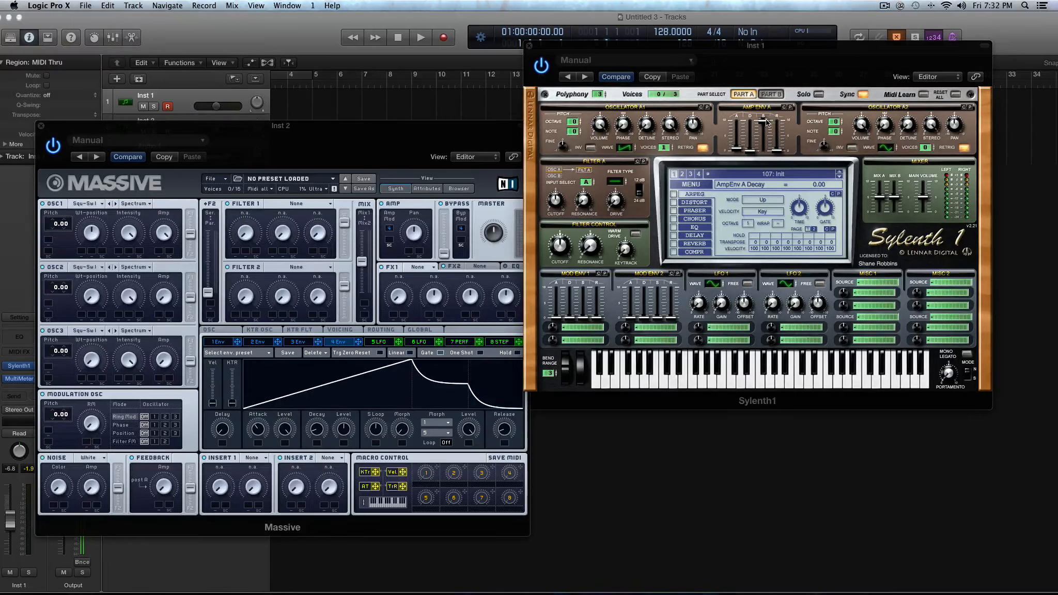
Set amp envelope A's sustain to 2.24 and on to 4.77, its decay to 4.71 and its release to 4.93.
{"action": "left_click_drag", "start_coordinate": [763, 120], "coordinate": [761, 192]}
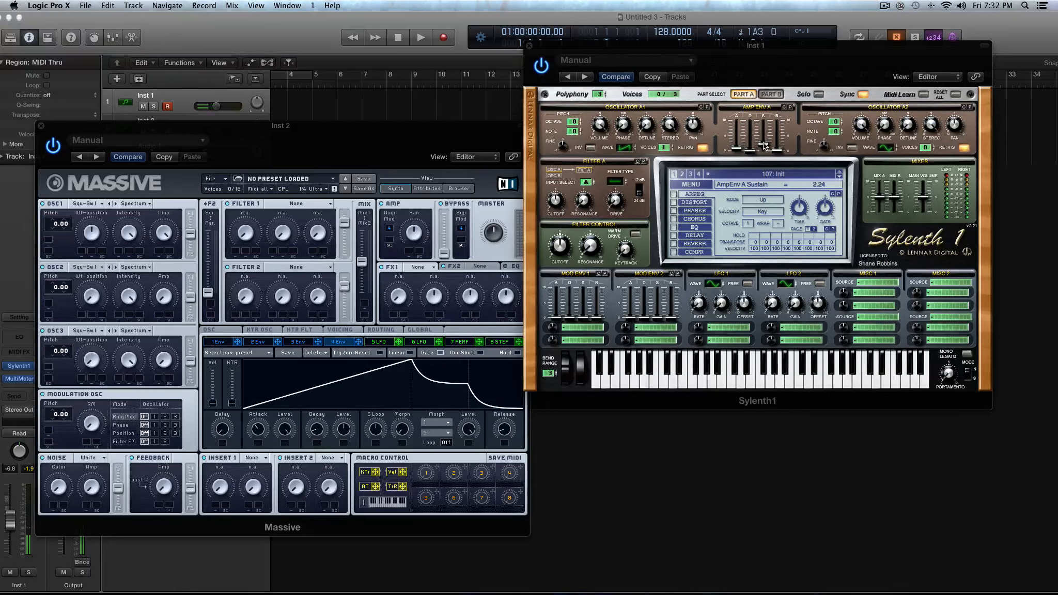
{"action": "left_click_drag", "start_coordinate": [764, 145], "coordinate": [764, 122]}
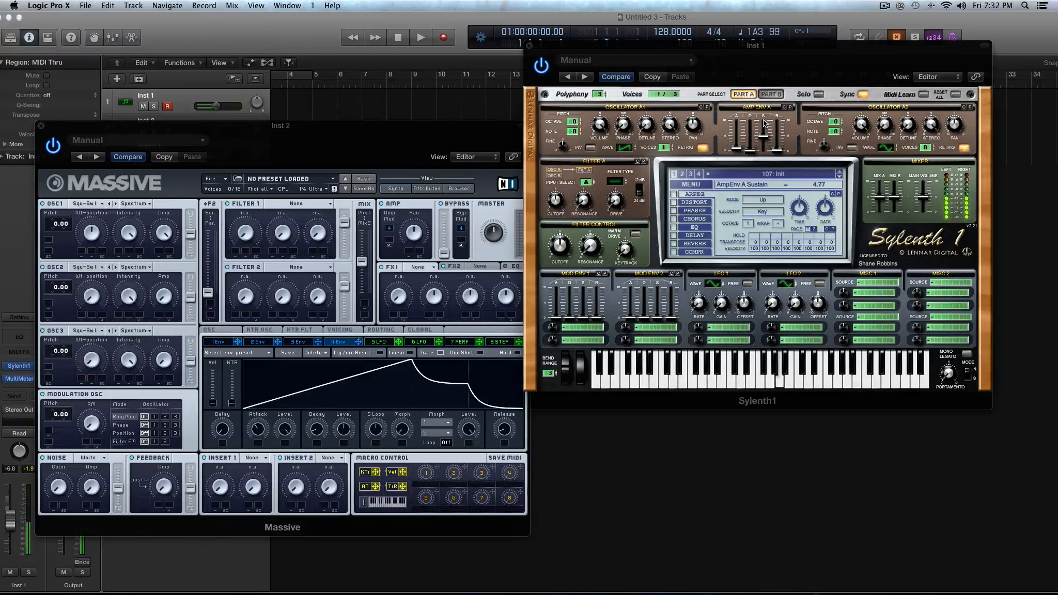
{"action": "left_click_drag", "start_coordinate": [764, 136], "coordinate": [754, 107]}
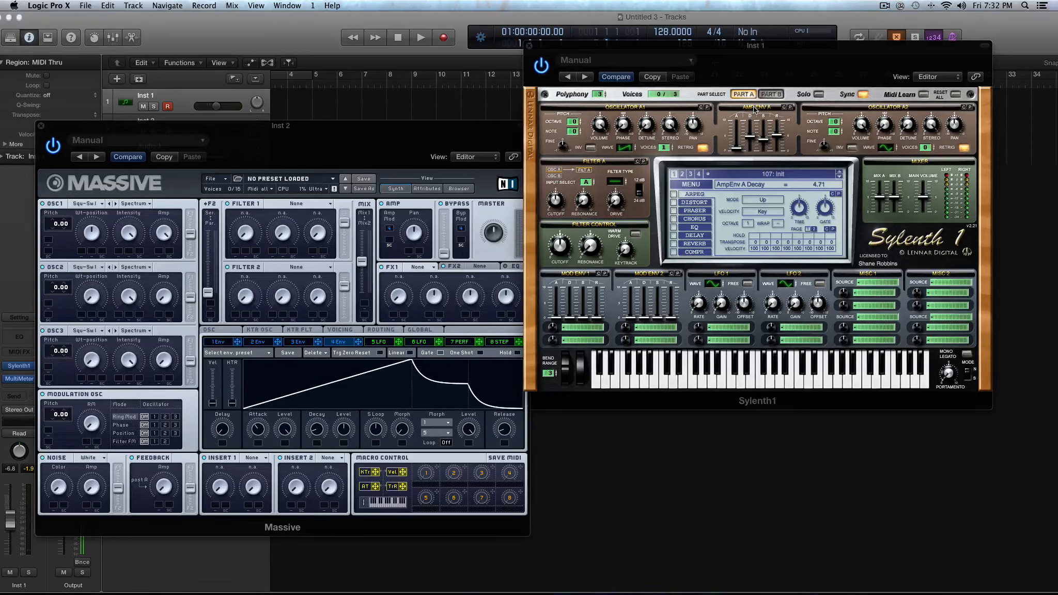
{"action": "left_click_drag", "start_coordinate": [777, 135], "coordinate": [777, 112]}
{"action": "left_click_drag", "start_coordinate": [778, 129], "coordinate": [779, 155]}
Load preset 109: PL Hudini from the Sylenth1 preset list.
{"action": "left_click", "coordinate": [687, 186]}
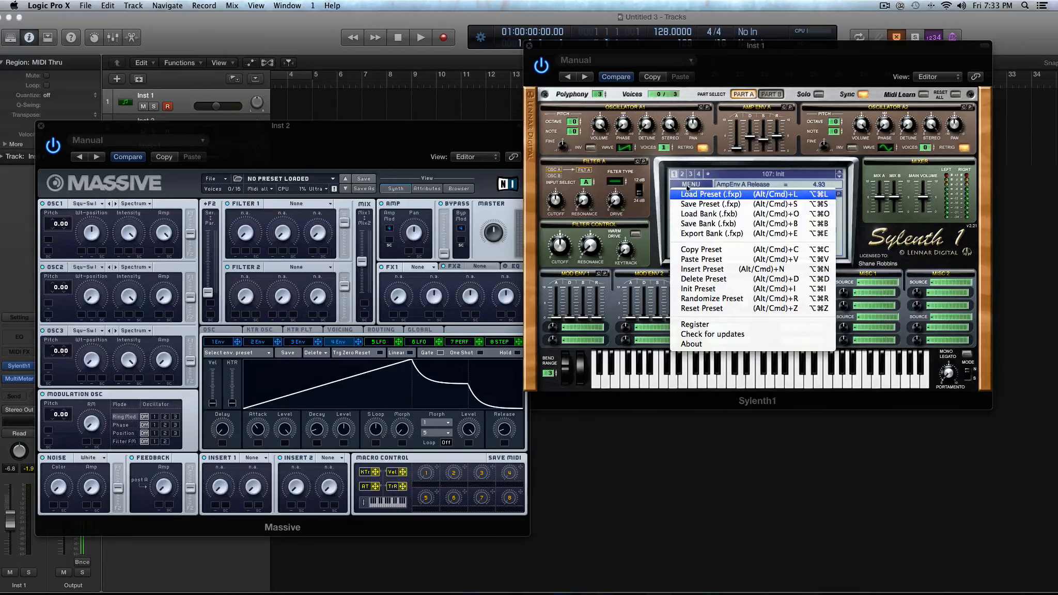
{"action": "left_click", "coordinate": [718, 175]}
{"action": "left_click", "coordinate": [739, 174]}
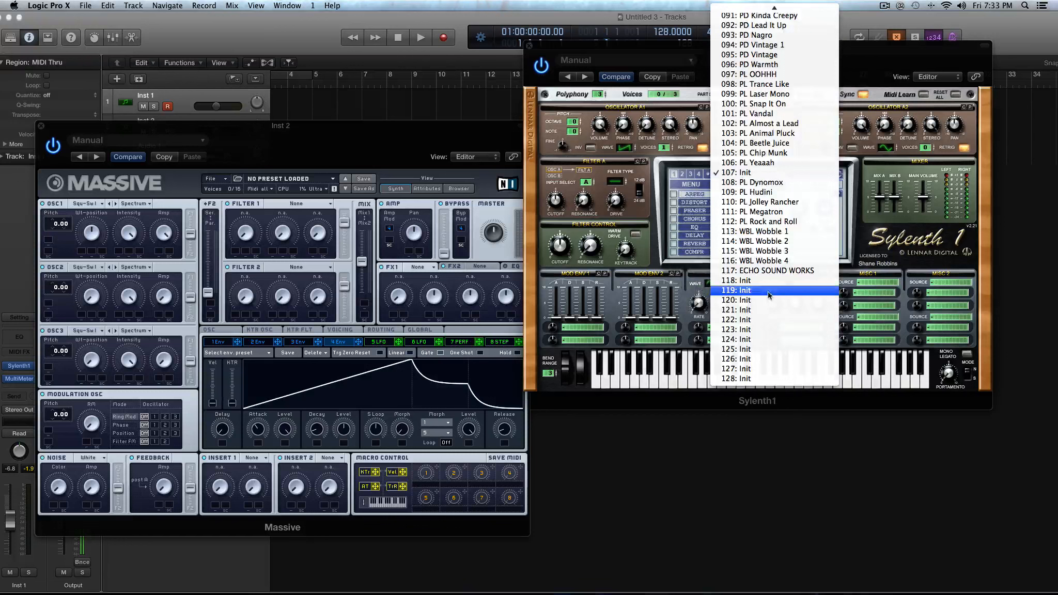
{"action": "left_click", "coordinate": [777, 191]}
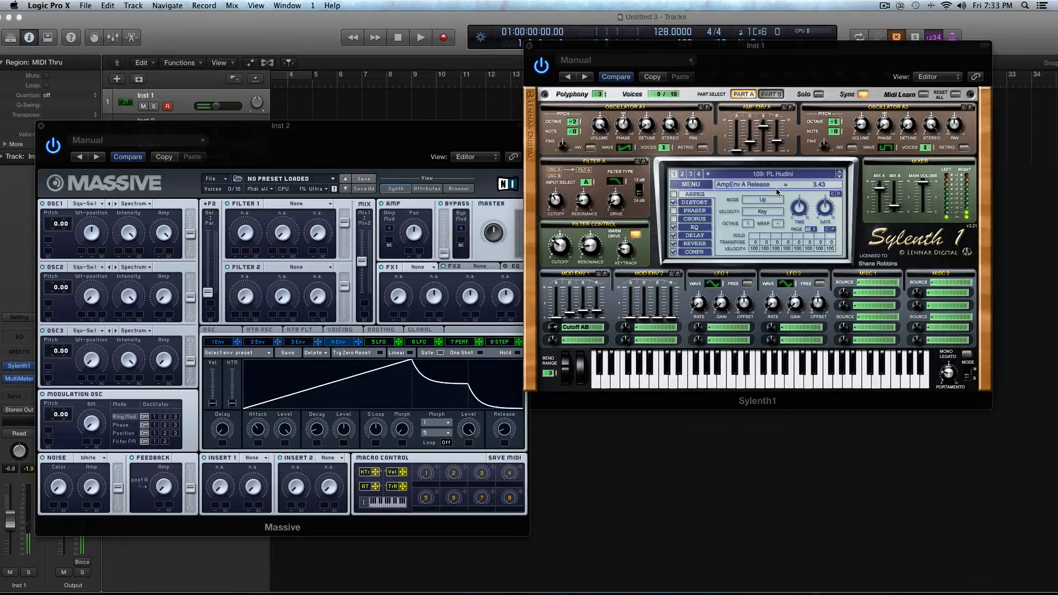
Raise amp envelope A's release to 5.21 and lower it slightly.
{"action": "left_click_drag", "start_coordinate": [779, 138], "coordinate": [781, 122]}
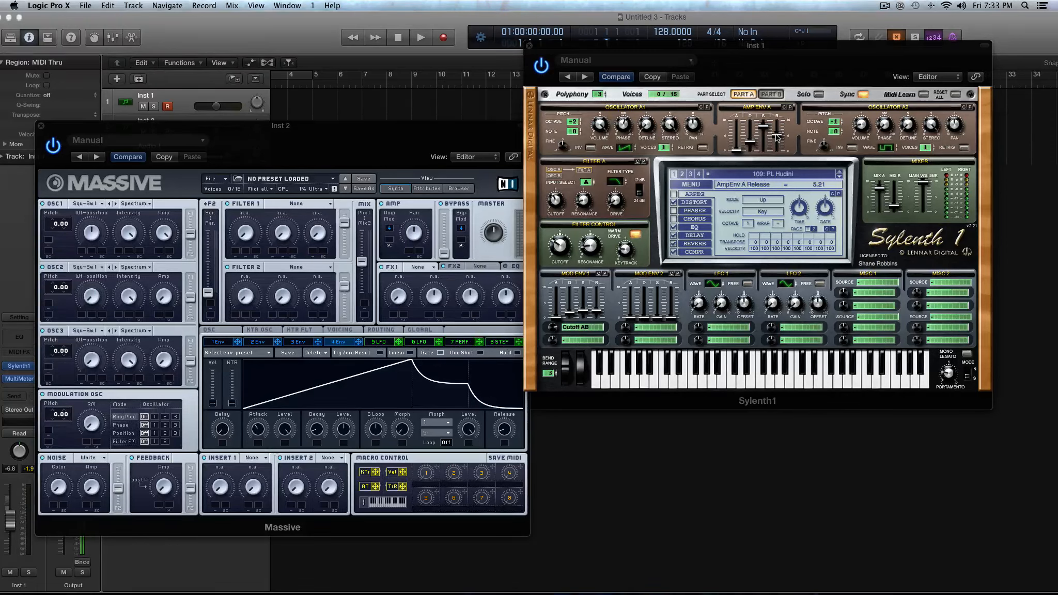
{"action": "left_click_drag", "start_coordinate": [777, 138], "coordinate": [777, 140]}
{"action": "left_click", "coordinate": [762, 128]}
Display Part B's oscillators and amp envelope for comparison, and return to Part A.
{"action": "left_click", "coordinate": [771, 94]}
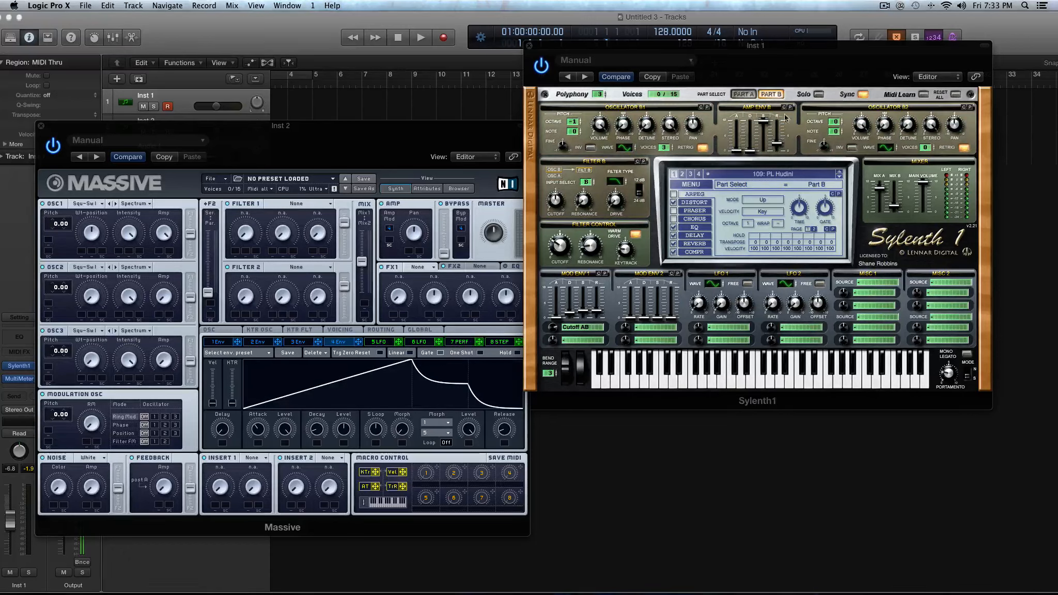
{"action": "left_click", "coordinate": [744, 94]}
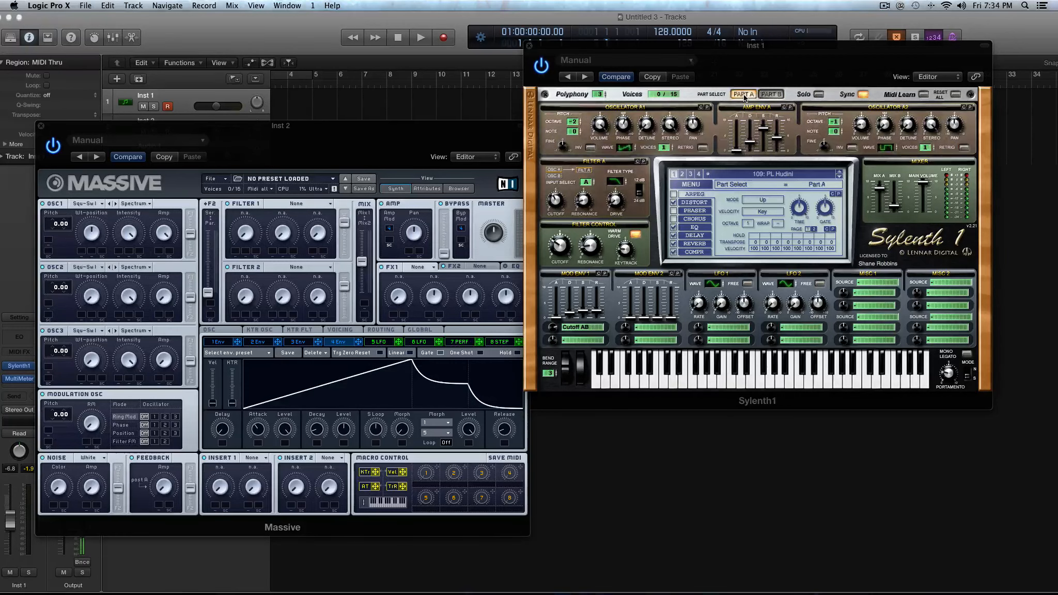